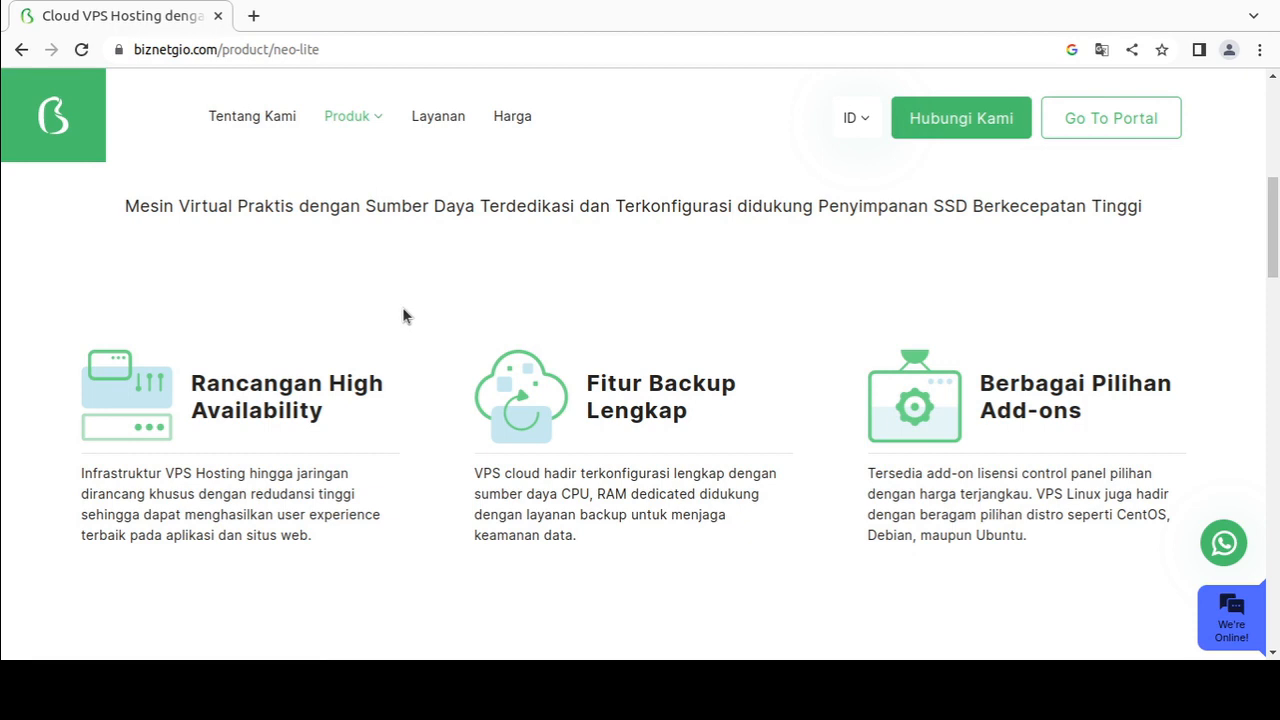
scroll(416, 310, "down", 5)
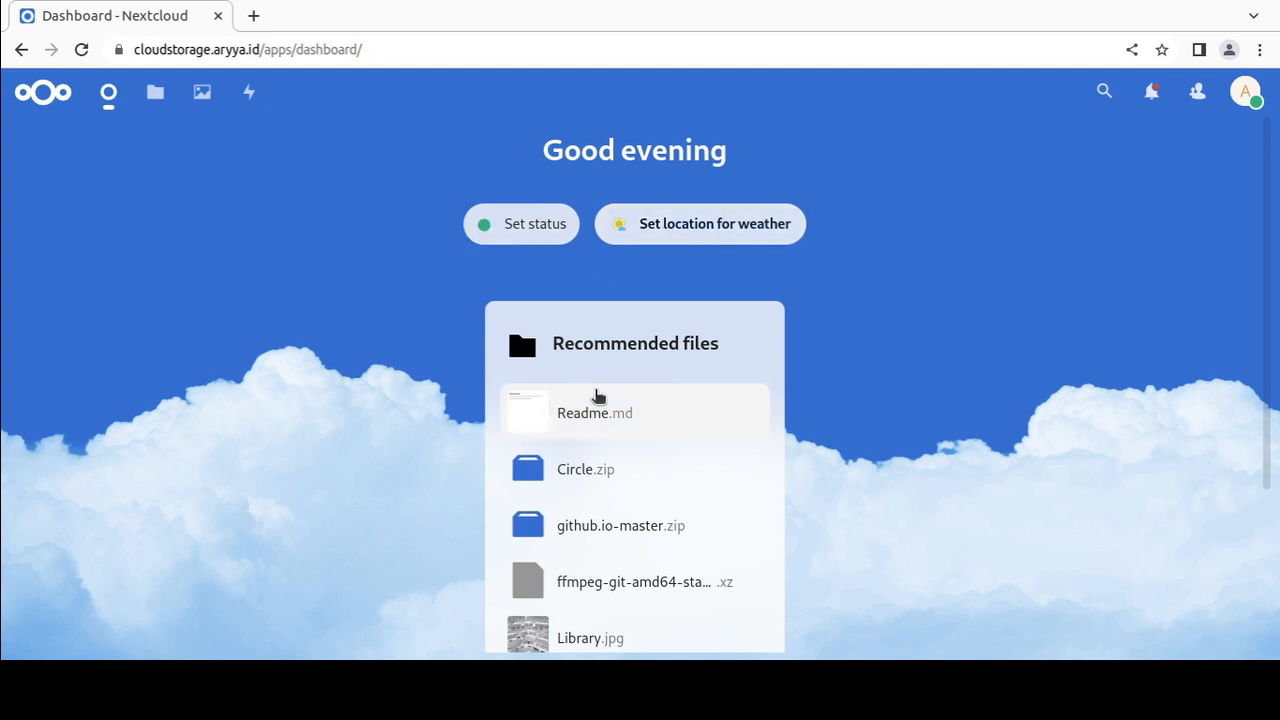
Open Readme.md from the recommended files and add the paragraph "This file is edited online using mark down format." below the existing text
left_click(590, 421)
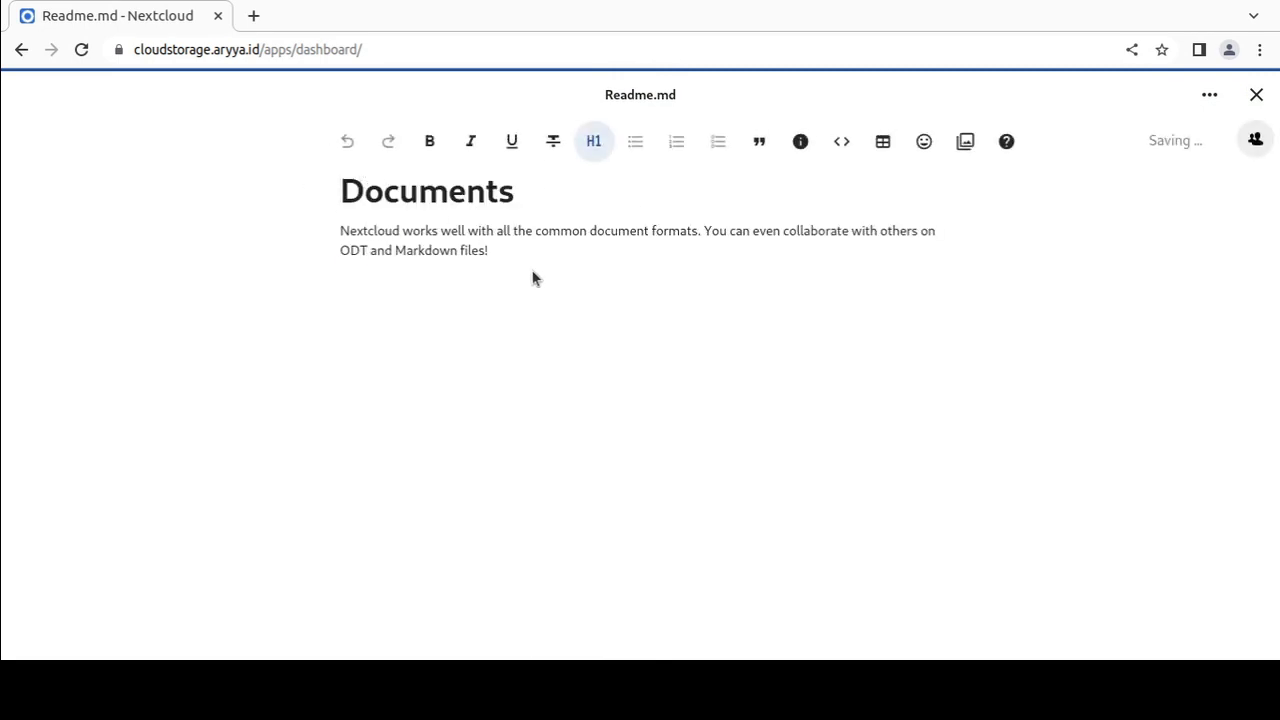
left_click(527, 278)
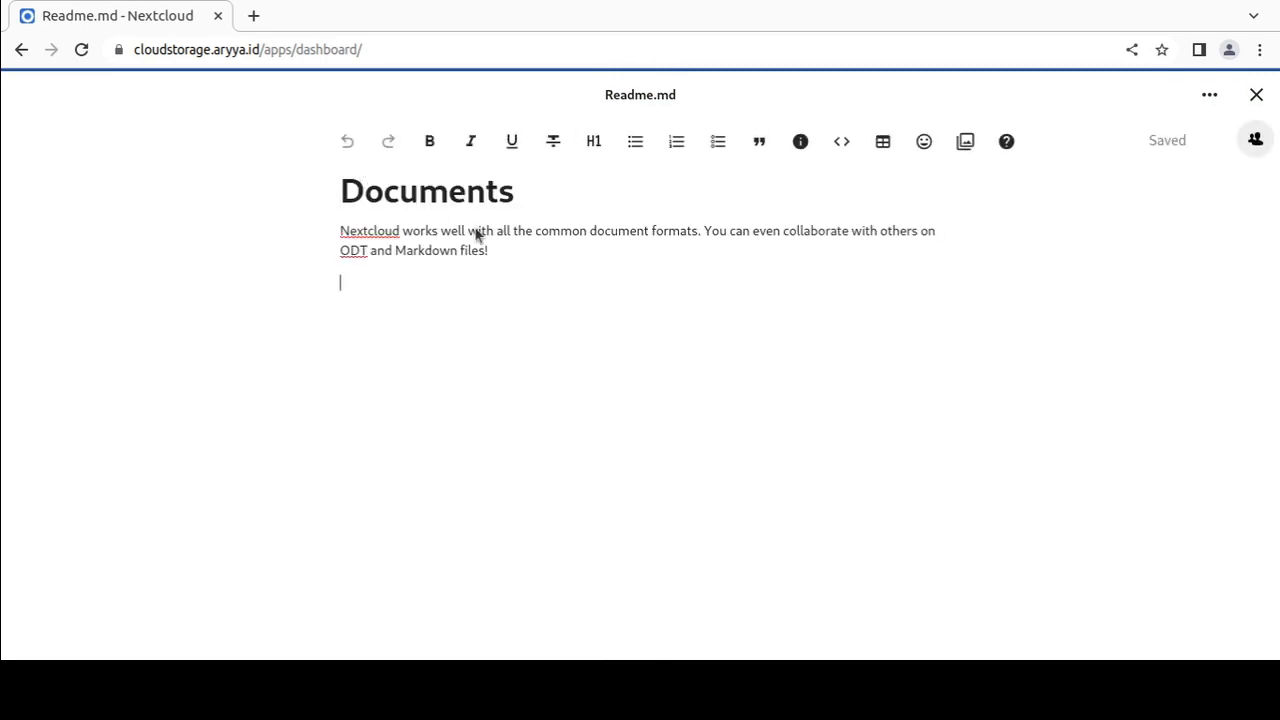
type("This file isedited online using markd")
key("BackSpace")
key("BackSpace")
key("BackSpace")
type("rk down format.")
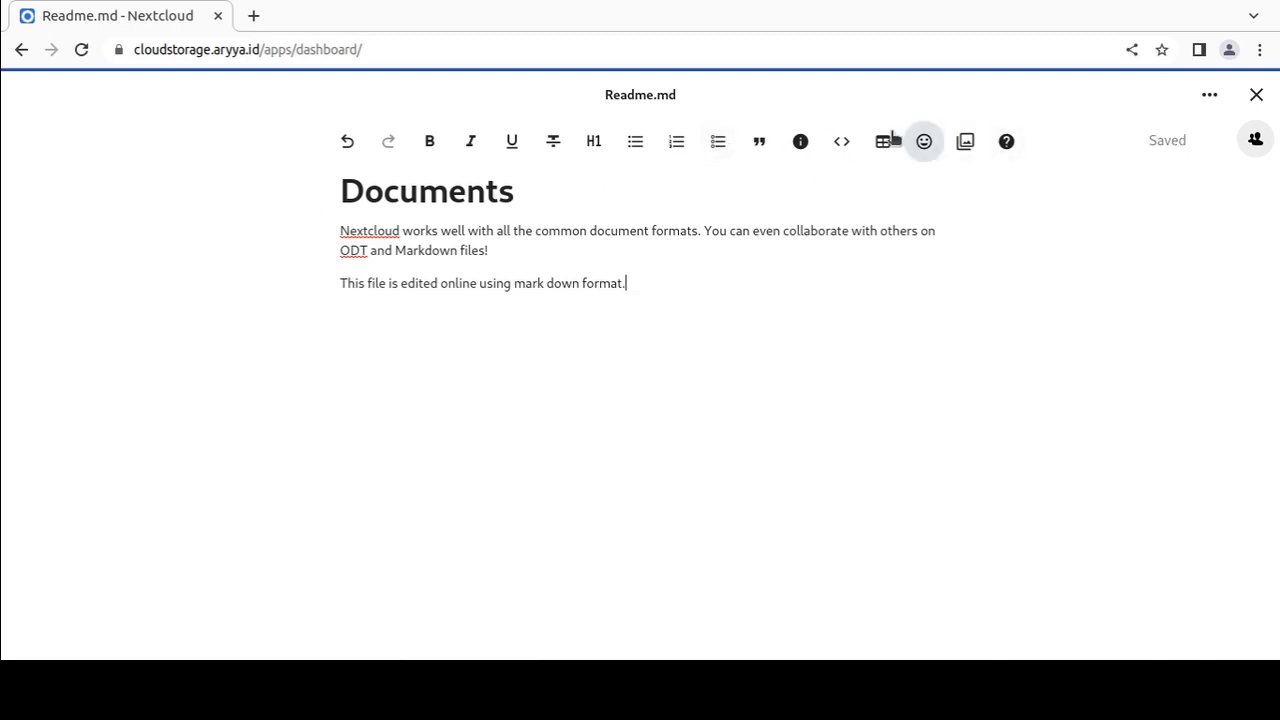
Insert a code block containing "this is code block" below the new paragraph and continue on a line beneath it
key("Return")
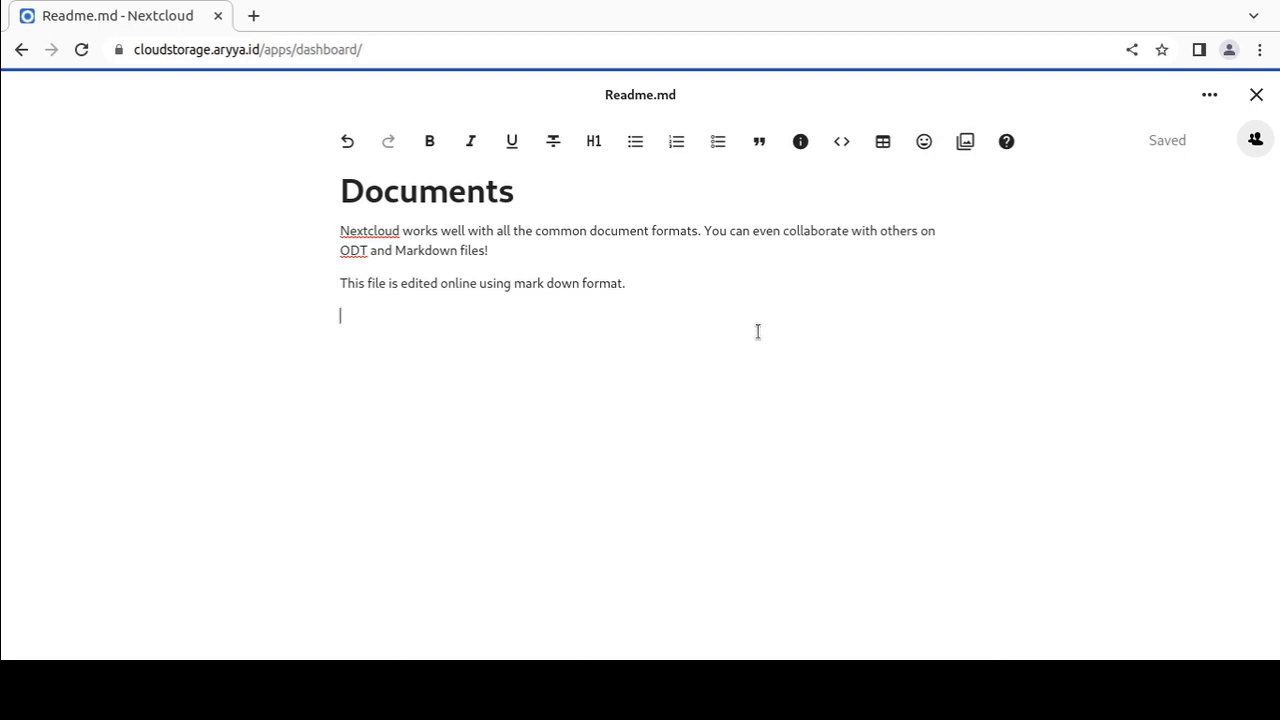
type("```")
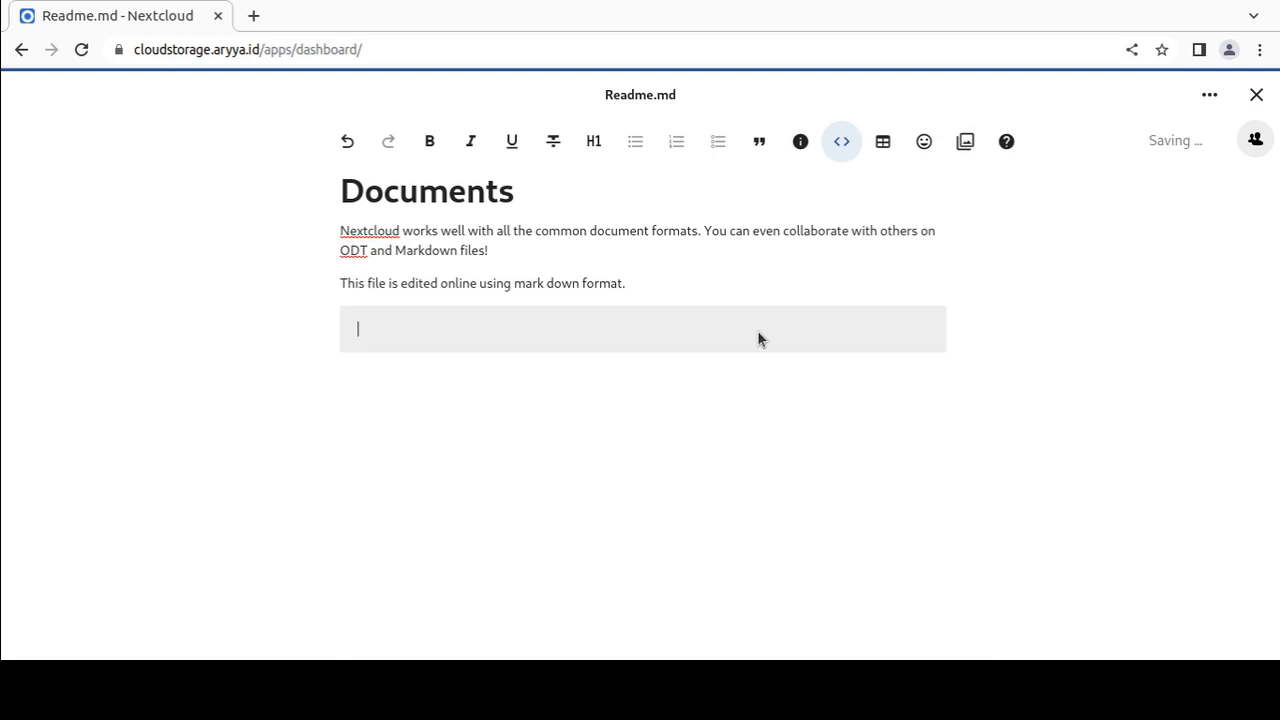
type("this is code block")
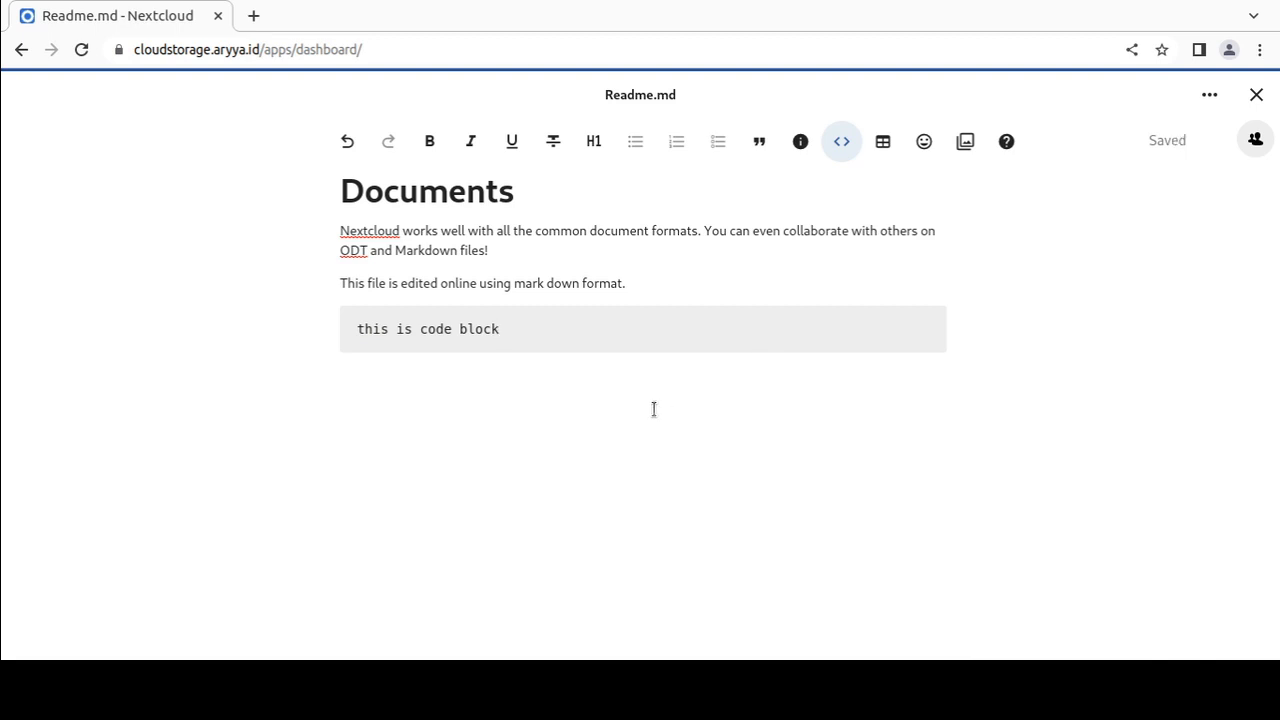
key("Return")
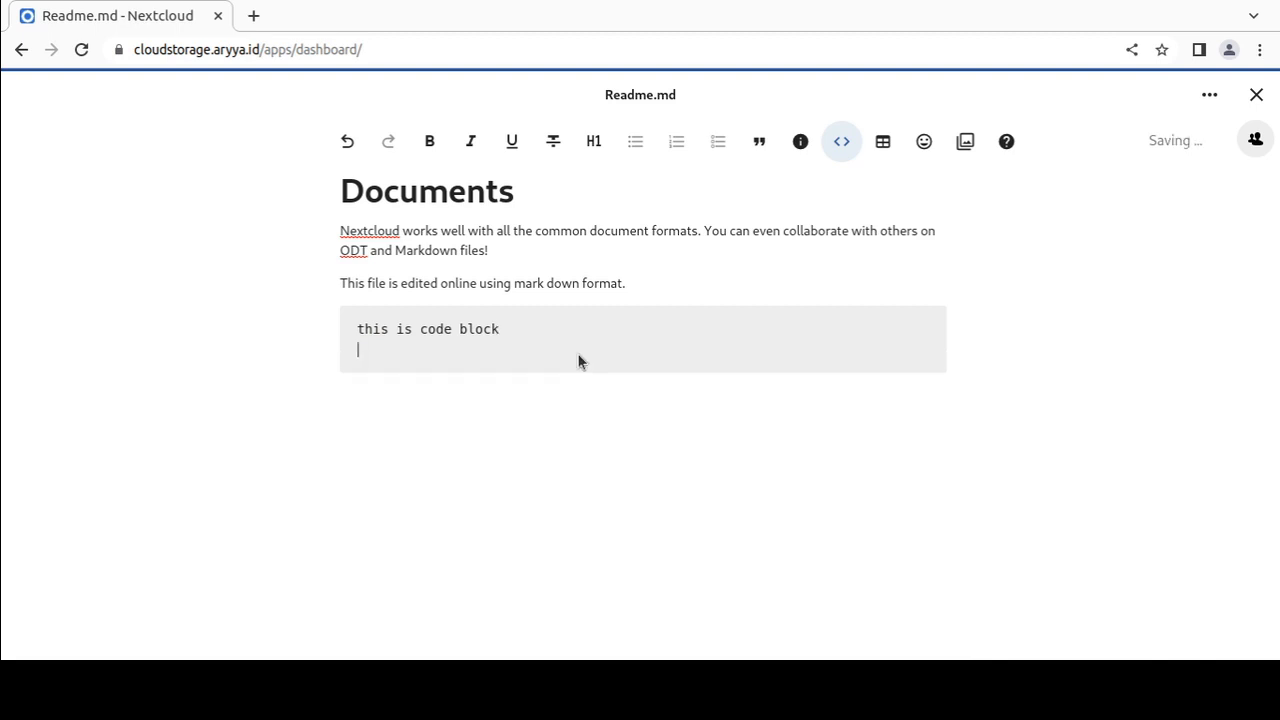
key("Return")
key("BackSpace")
key("Return")
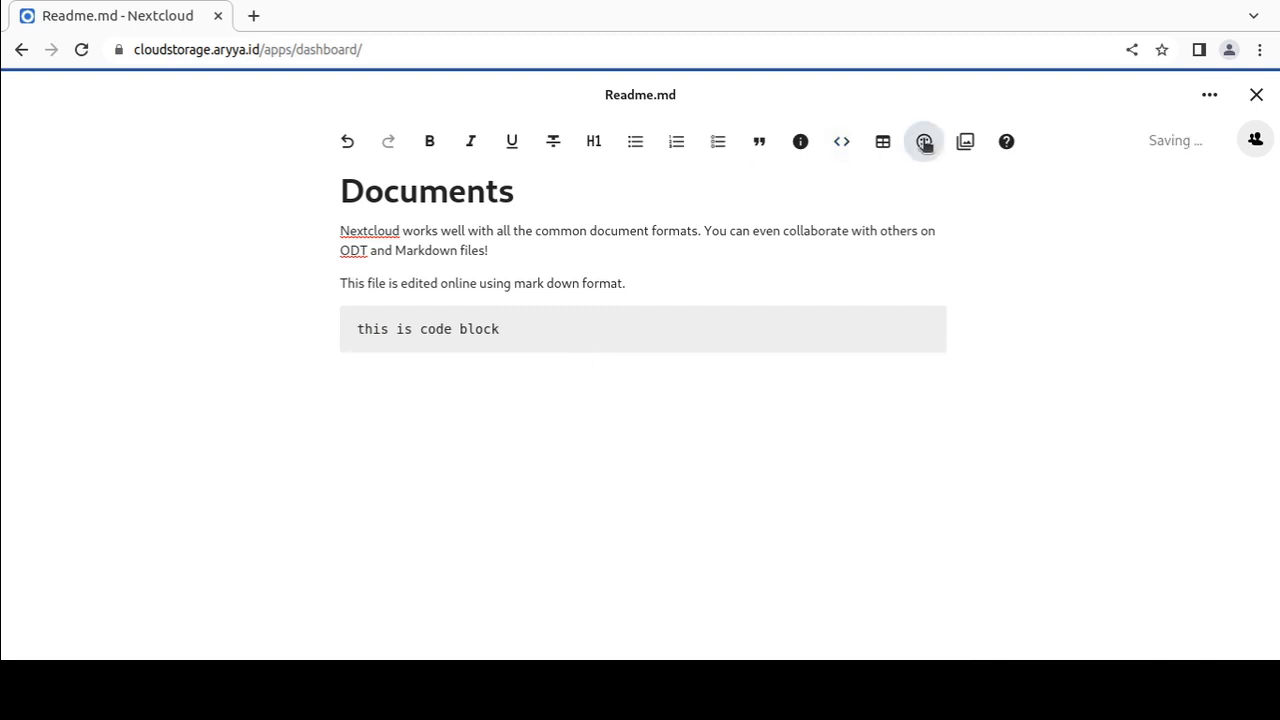
Insert a table below the code block with the header cells Nomor, Nama and Umur, and close Readme.md
left_click(882, 141)
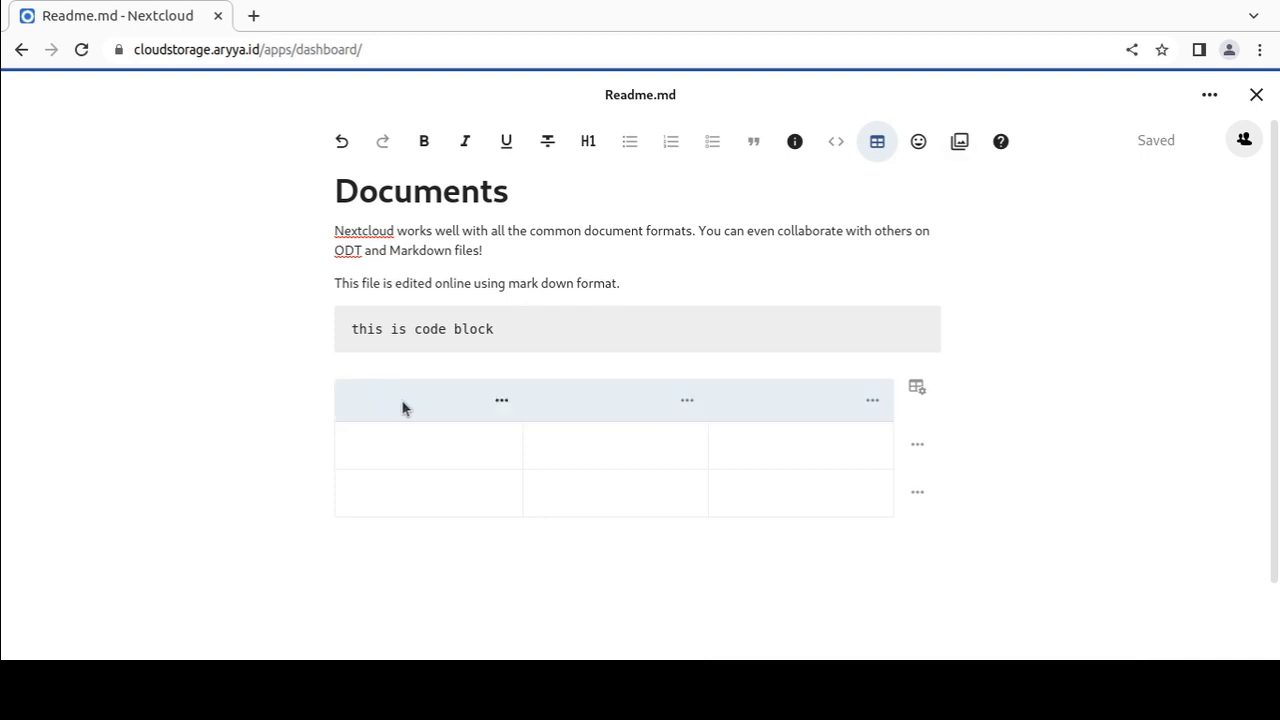
type("Nomor")
key("Tab")
type("Nama")
key("Tab")
type("Umur")
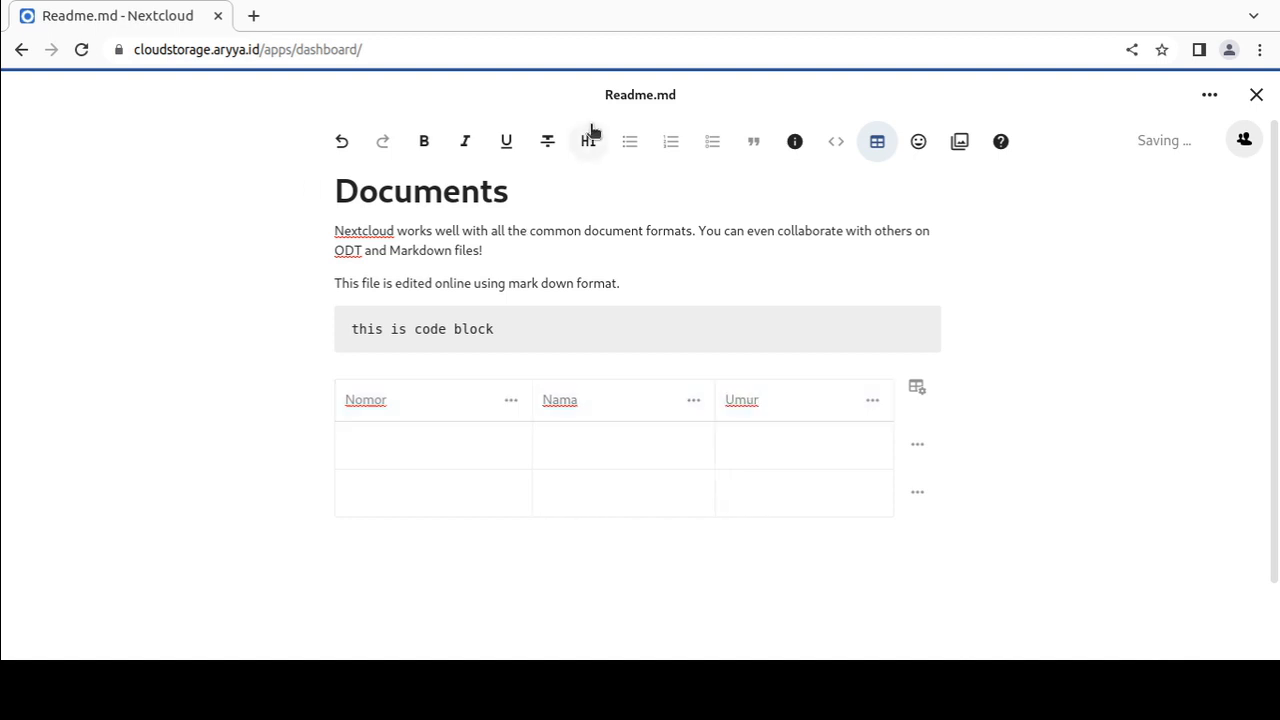
mouse_move(1166, 146)
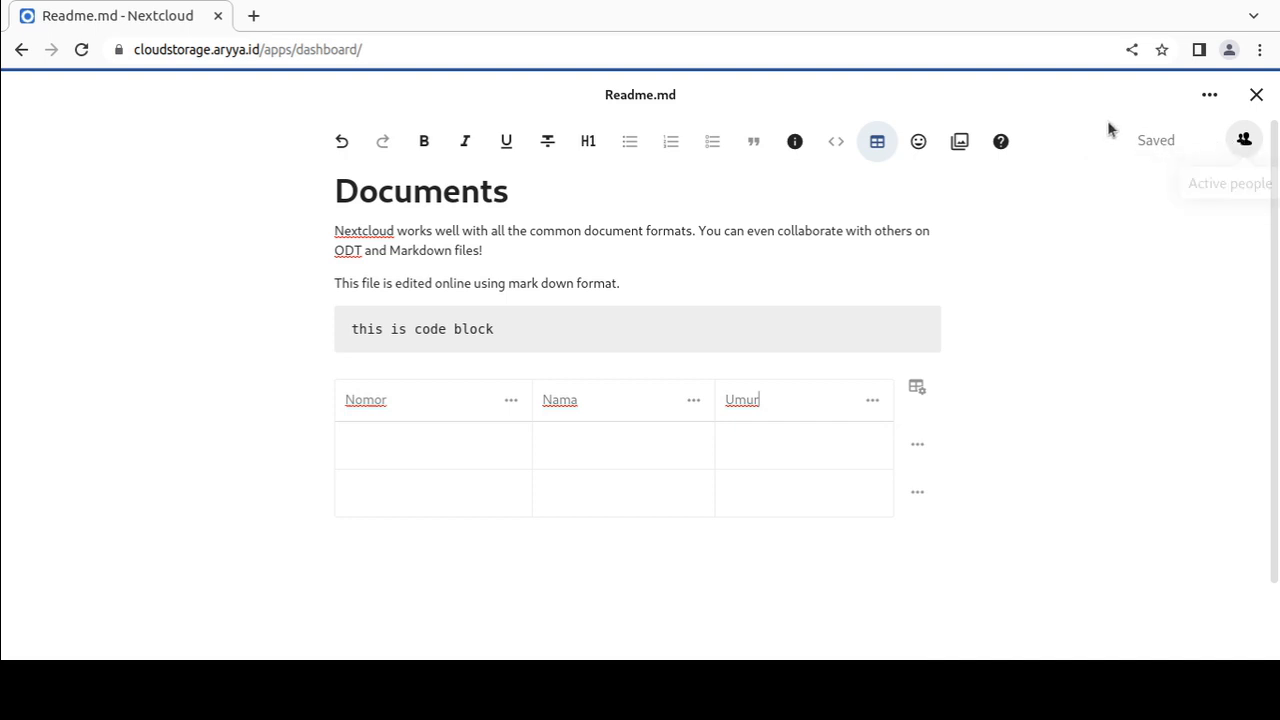
left_click(1257, 94)
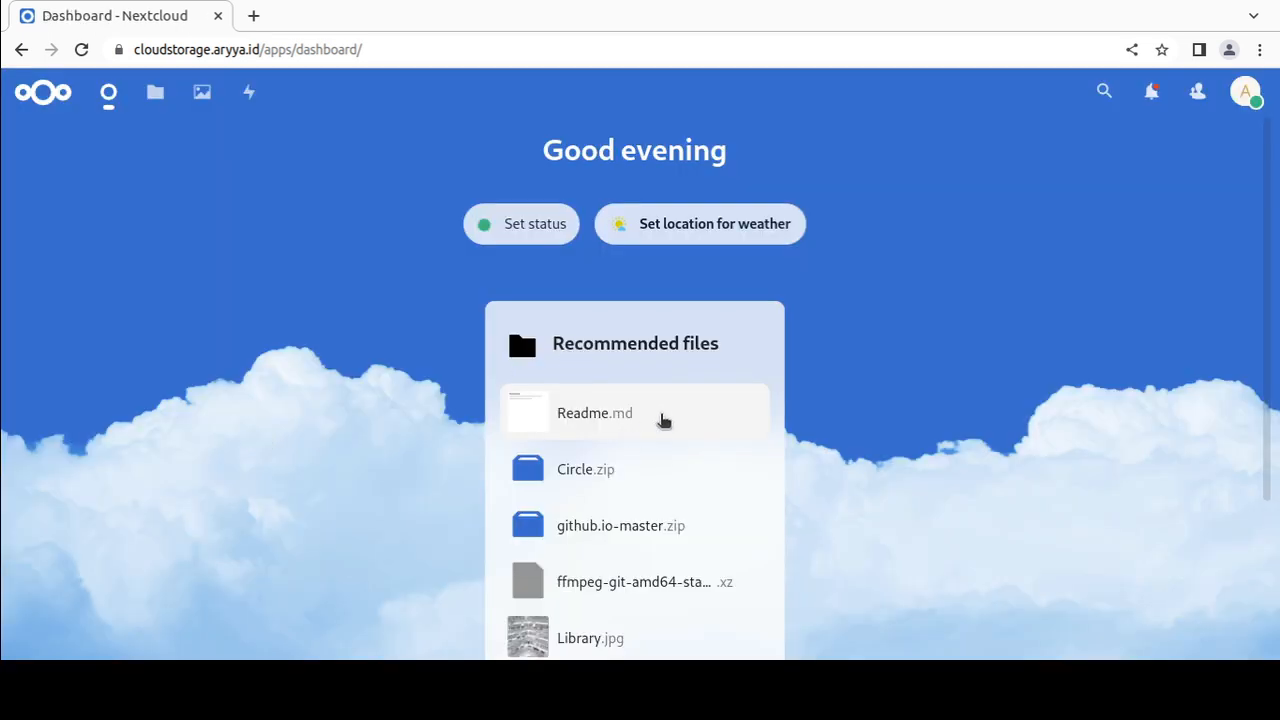
Reopen Readme.md from the recommended files, download a copy of it and close the file
scroll(664, 420, "down", 2)
left_click(642, 302)
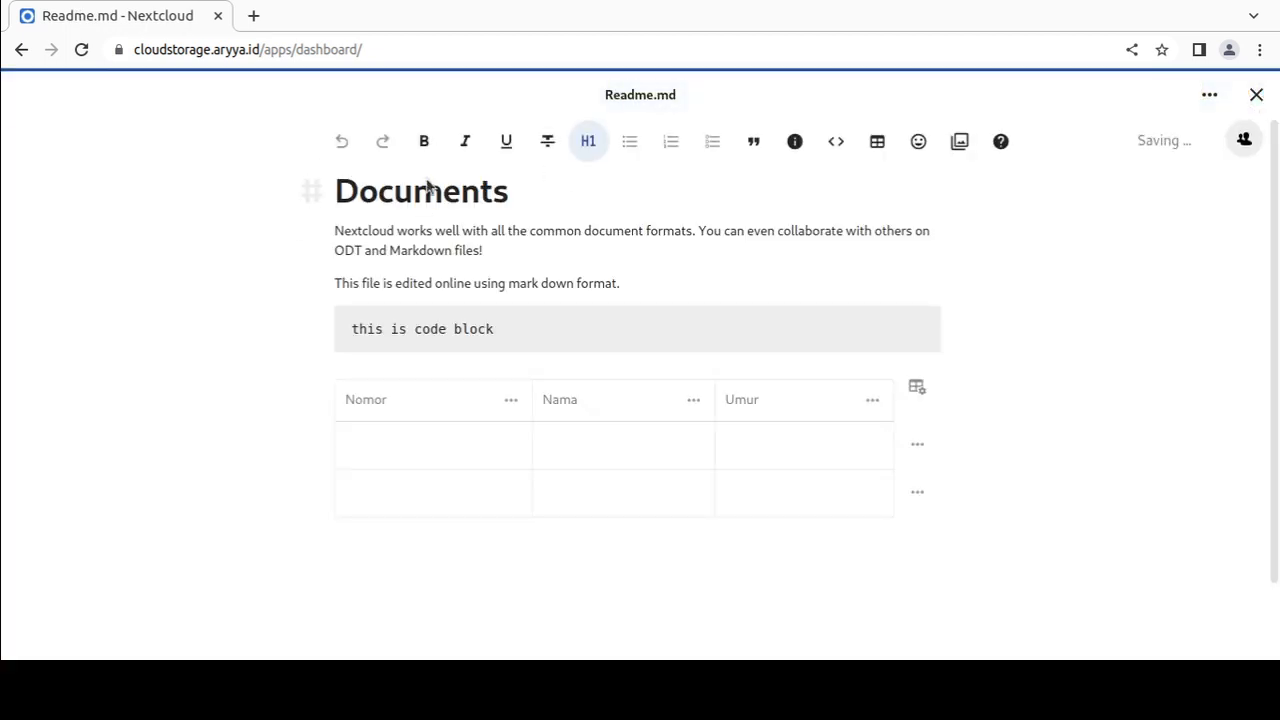
left_click(1207, 96)
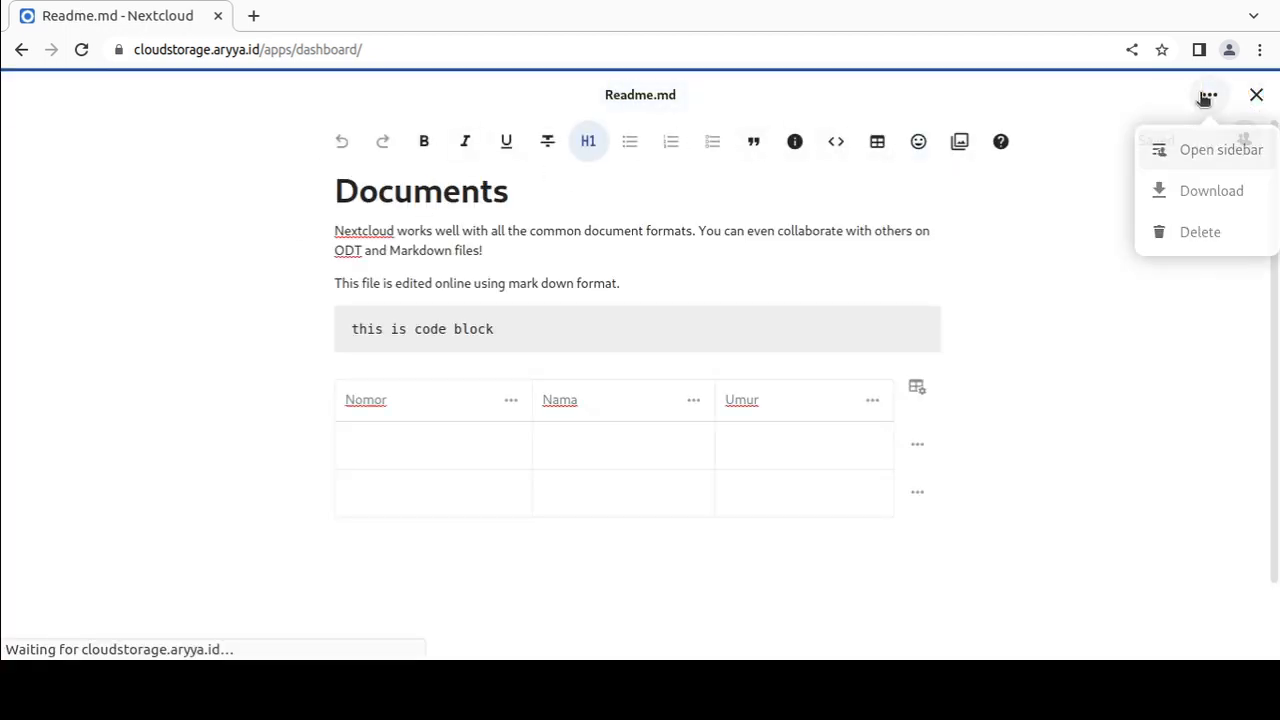
left_click(1162, 189)
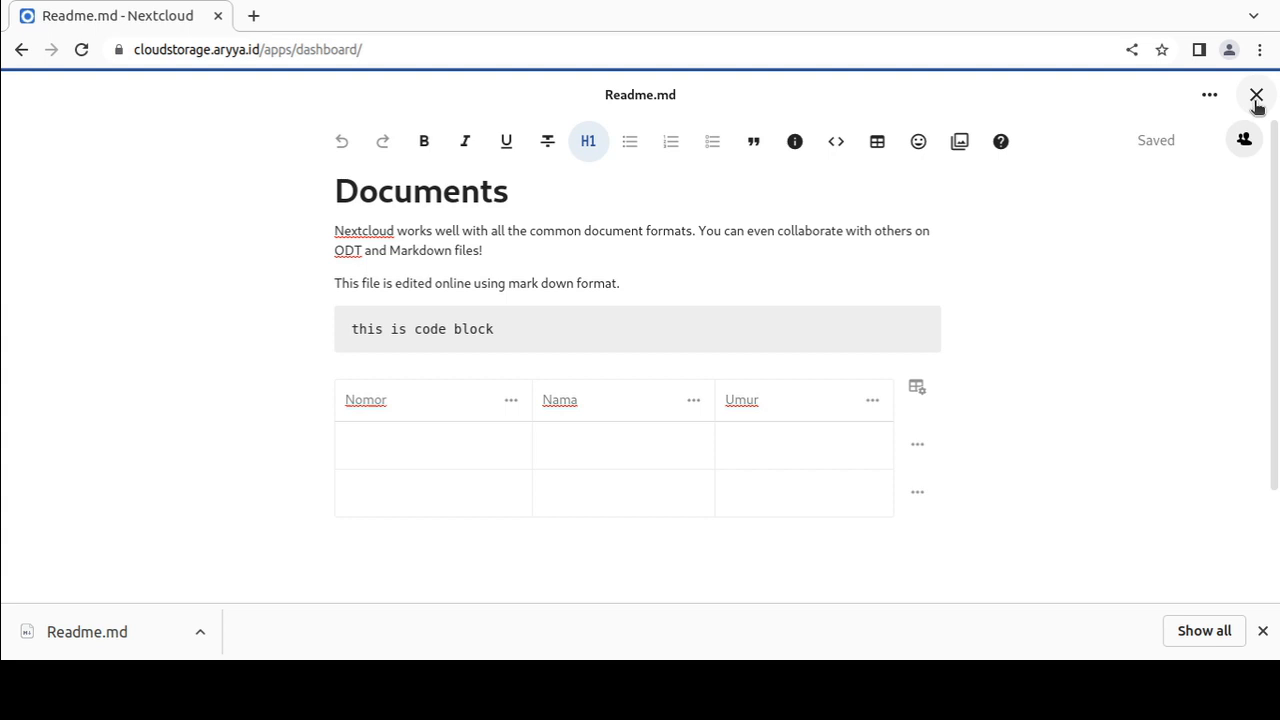
left_click(1256, 96)
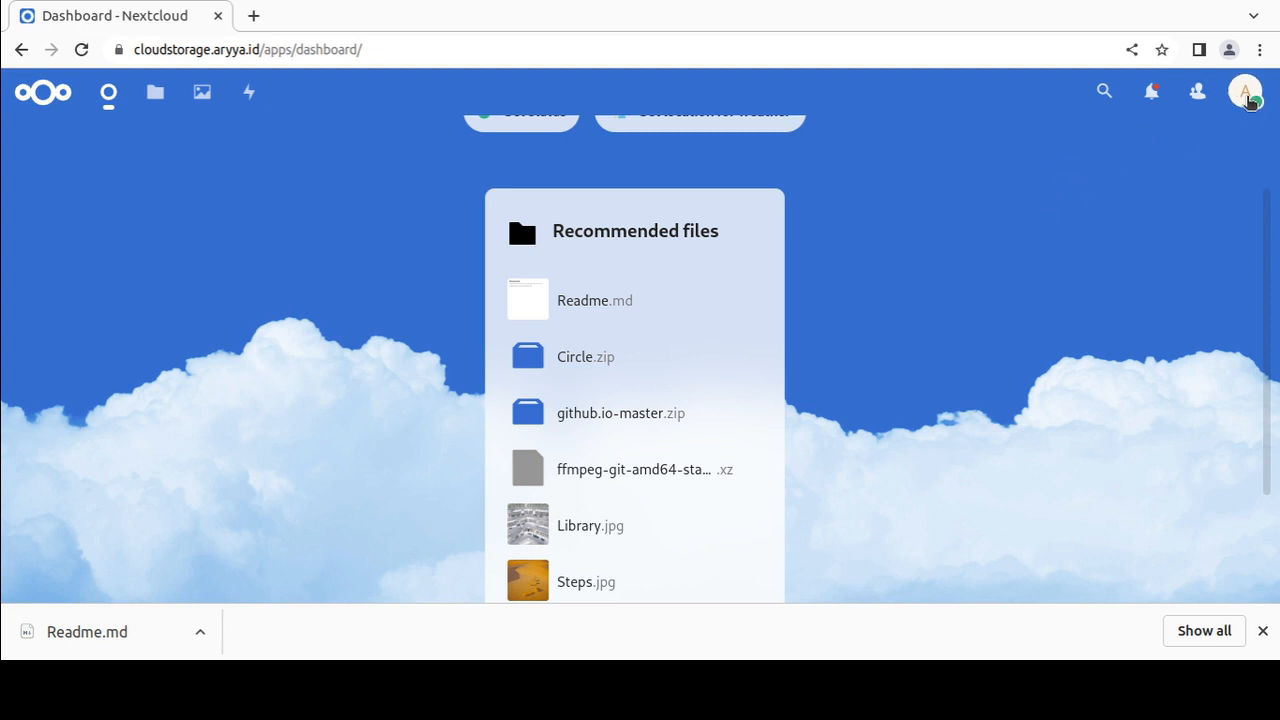
Go to the apps management page and search for "onlyoffice"
left_click(1247, 95)
left_click(1084, 373)
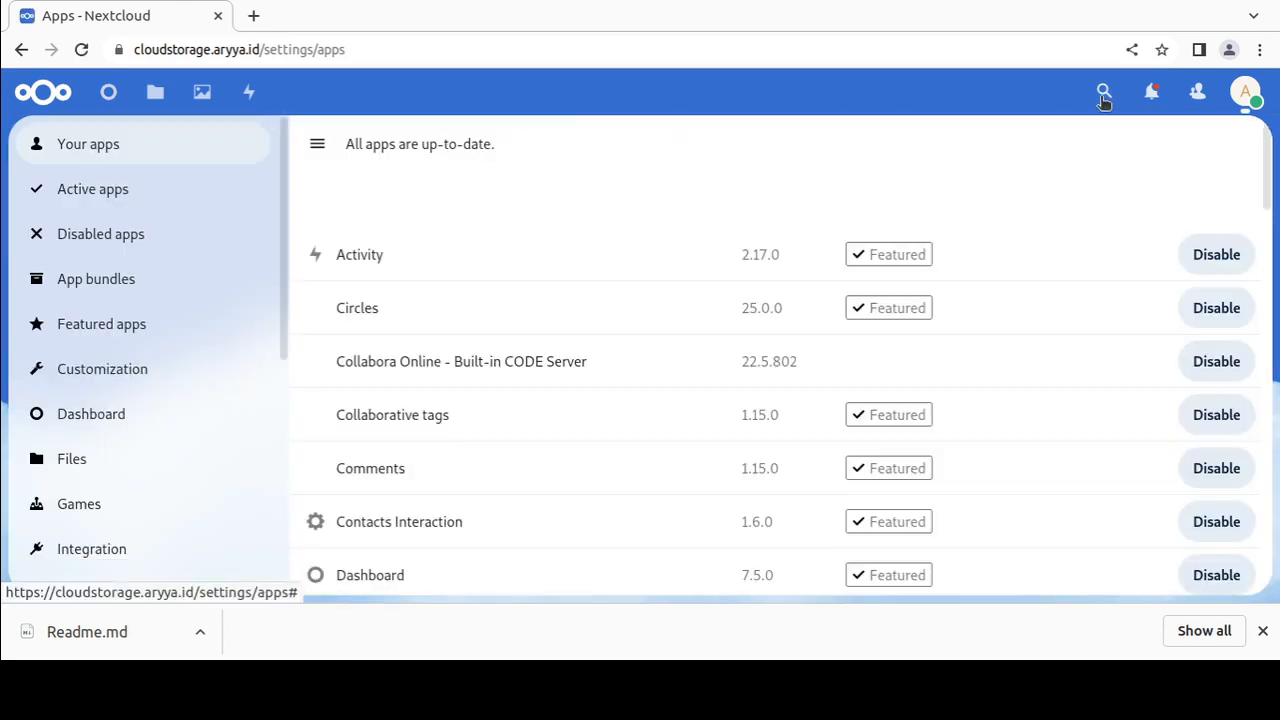
left_click(1104, 95)
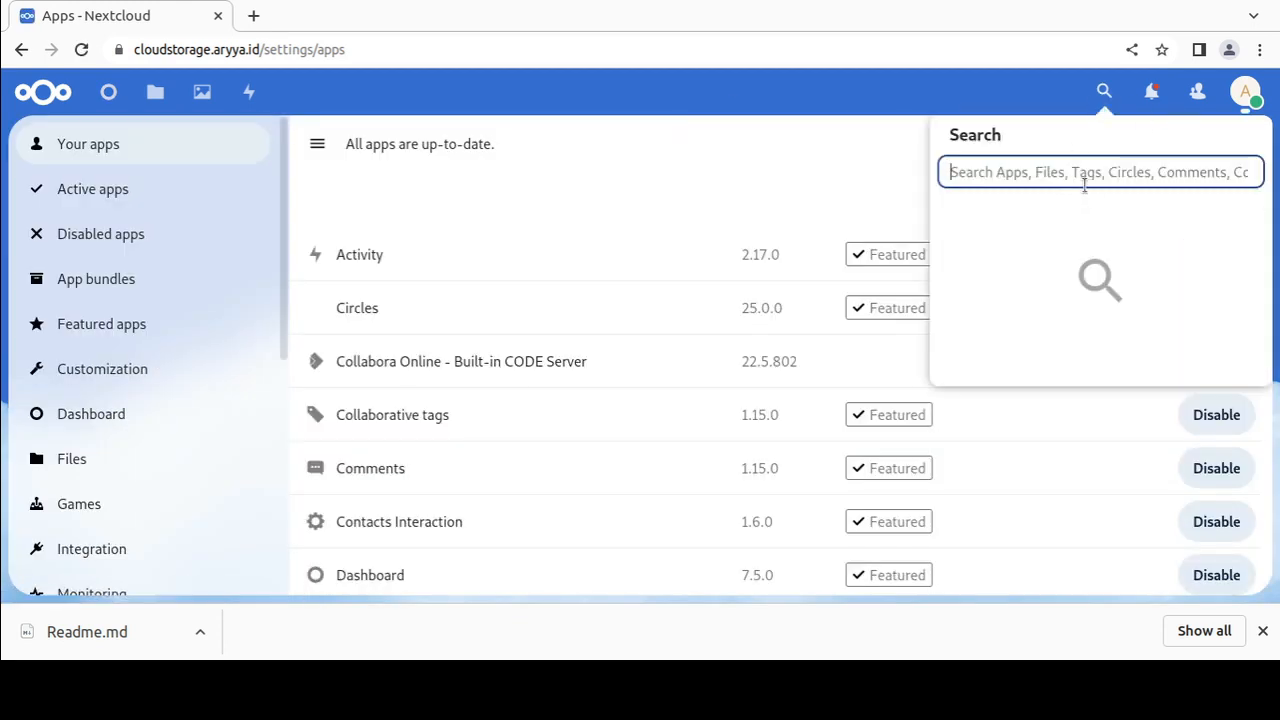
type("onlyoffice")
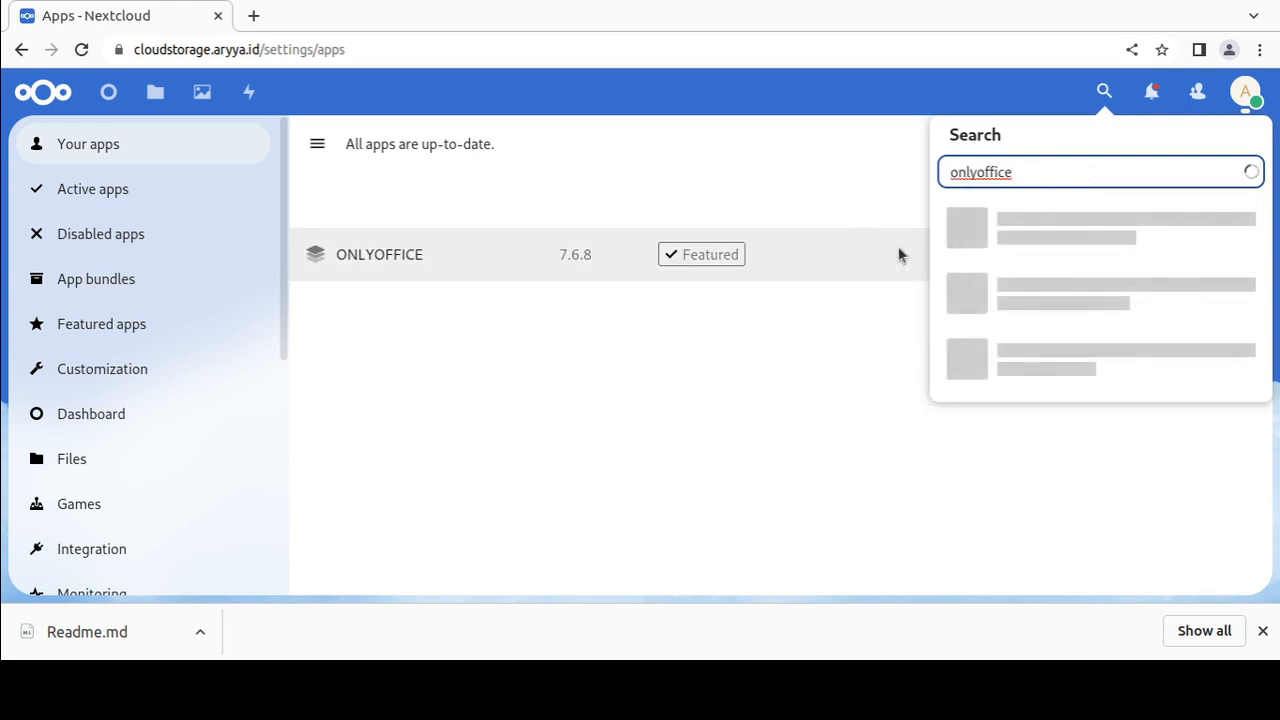
left_click(683, 340)
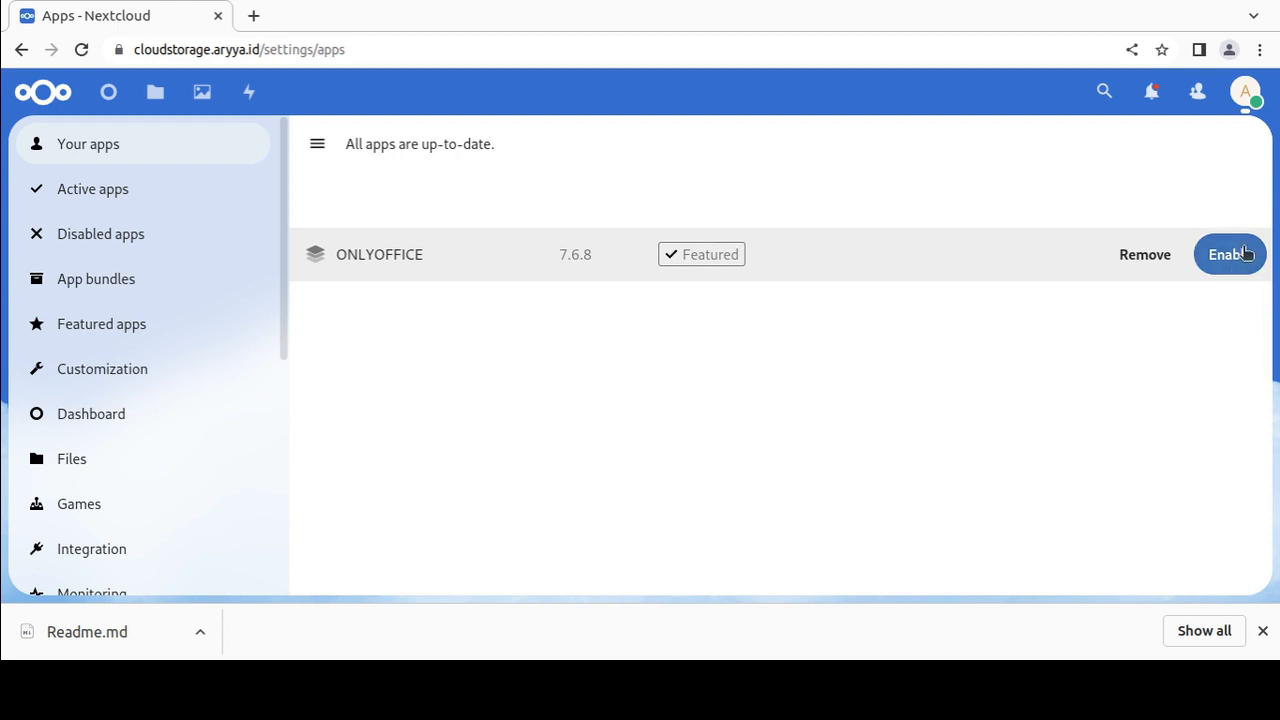
Load Files in a separate browser tab and open Welcome to Nextcloud Hub.docx from the personal folder
middle_click(160, 100)
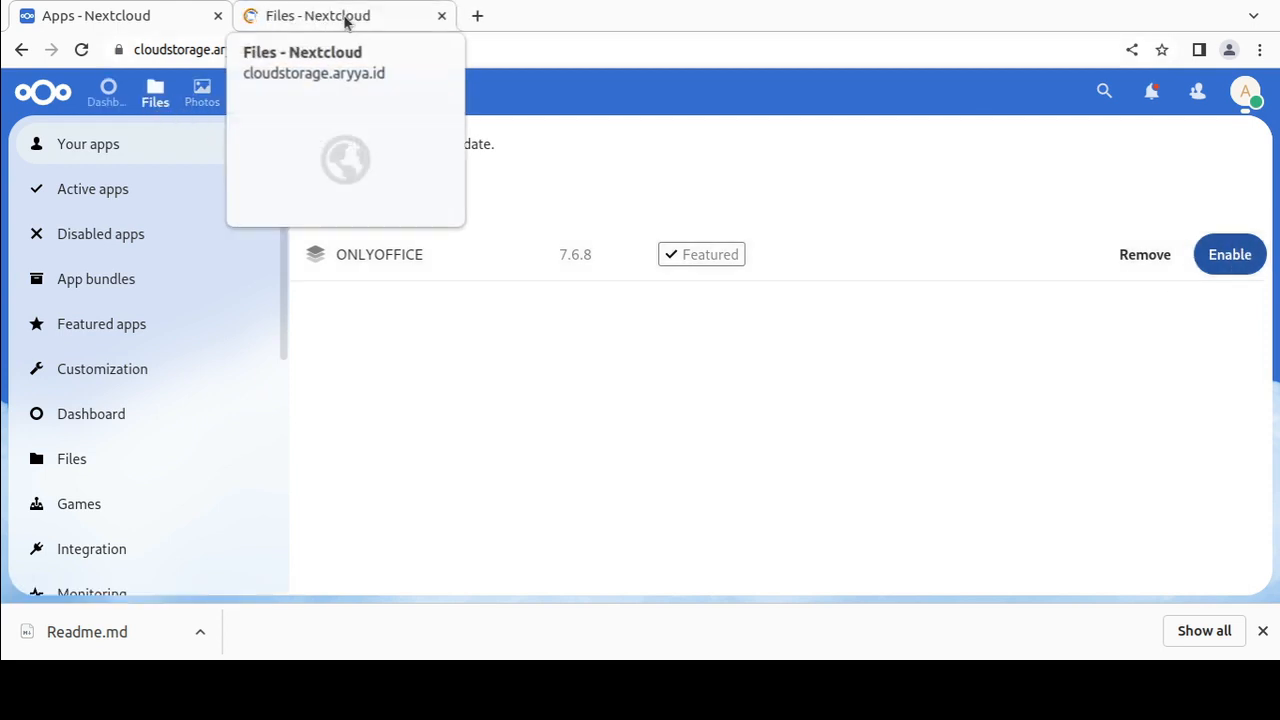
left_click(345, 18)
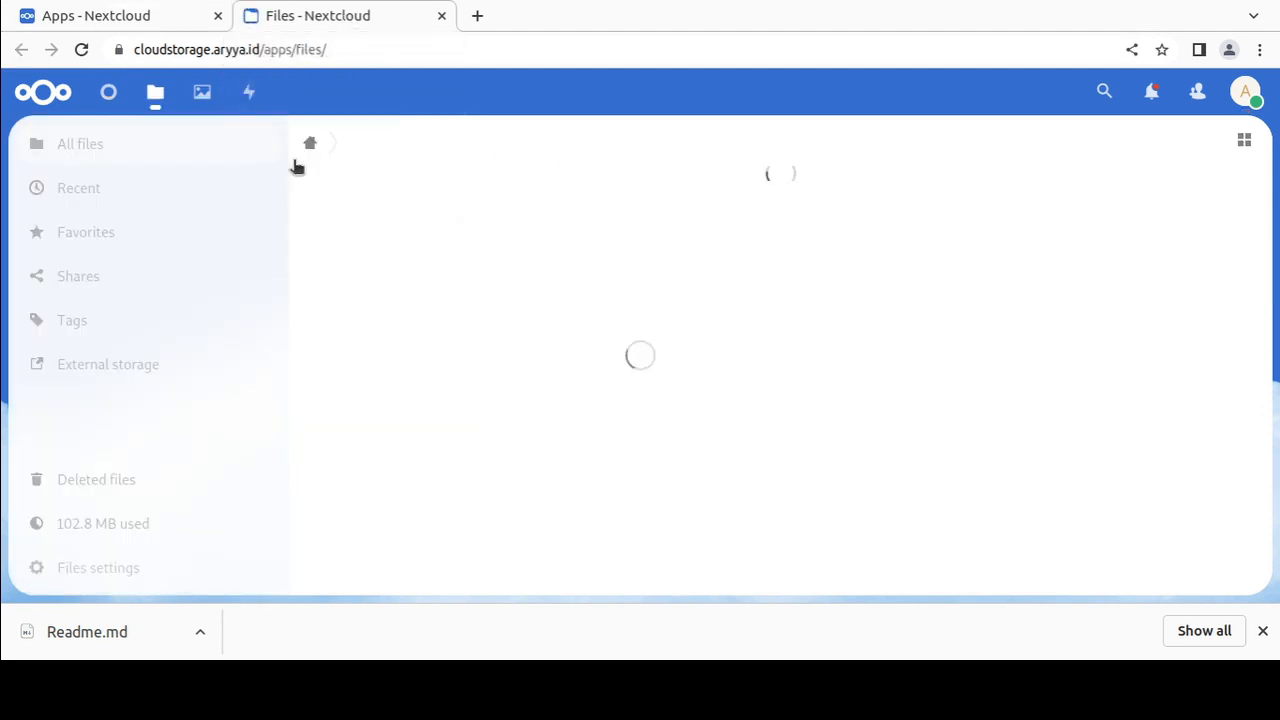
scroll(505, 330, "down", 2)
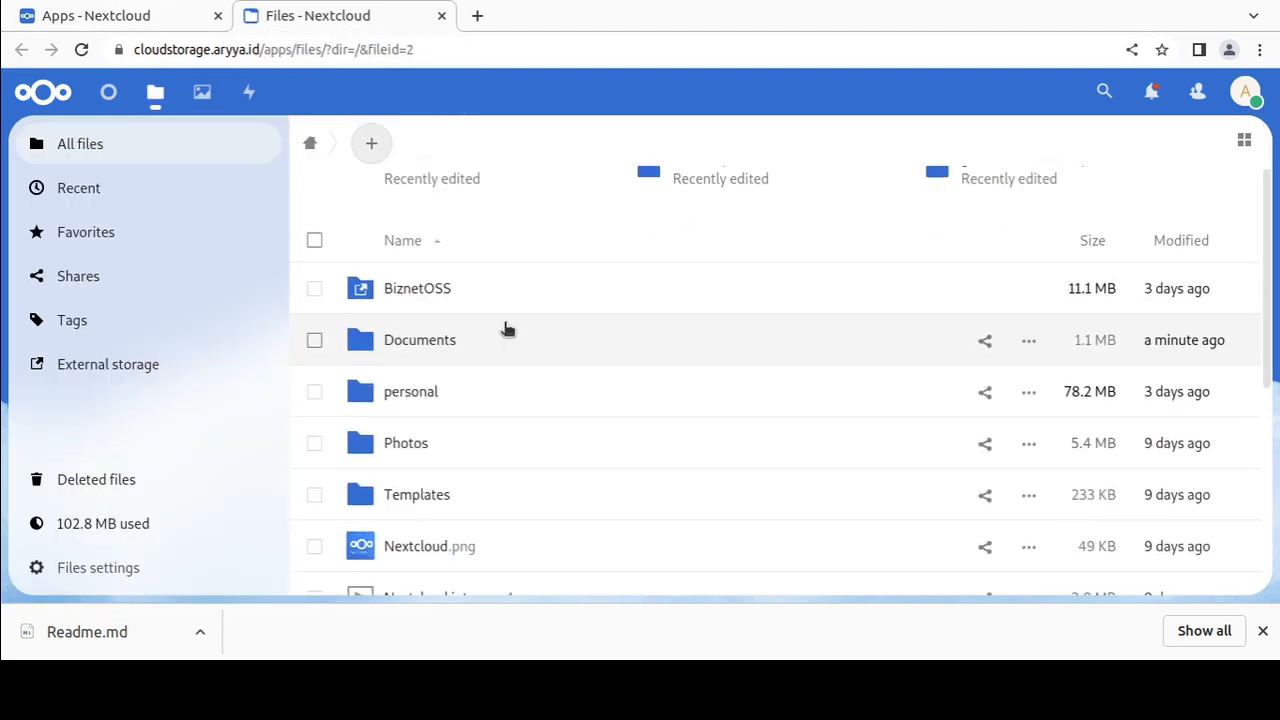
left_click(428, 400)
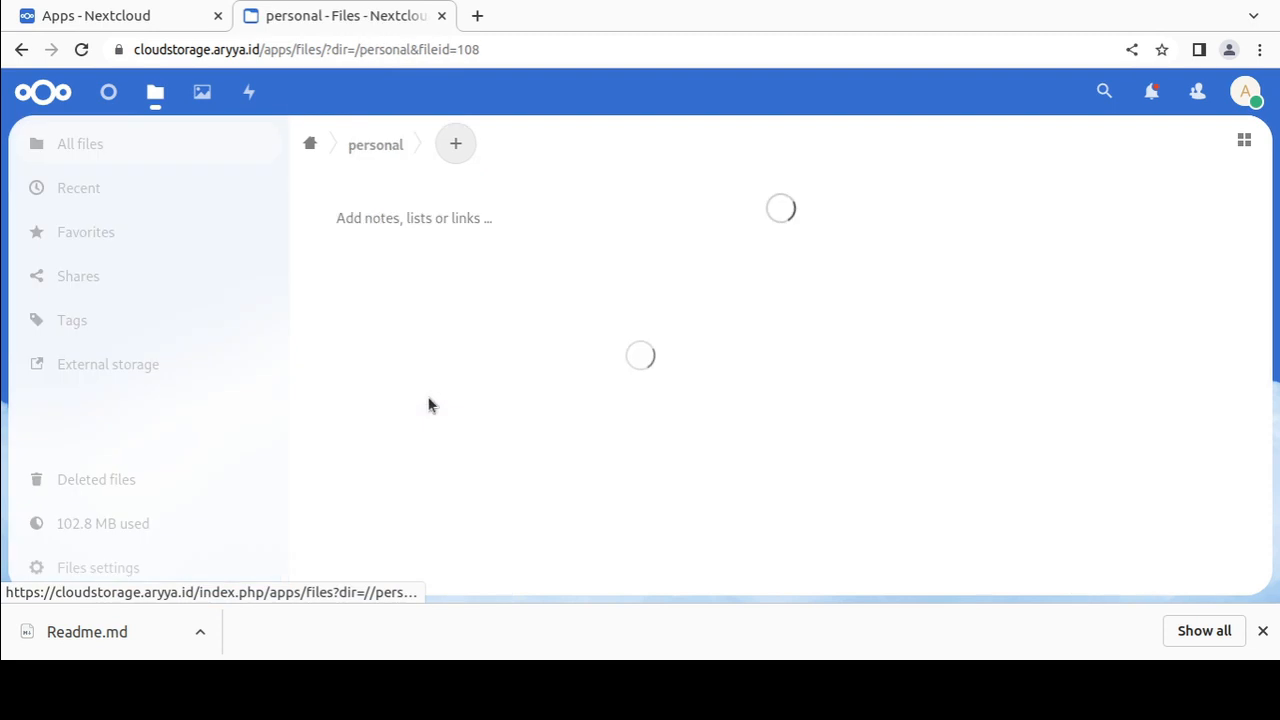
left_click(533, 427)
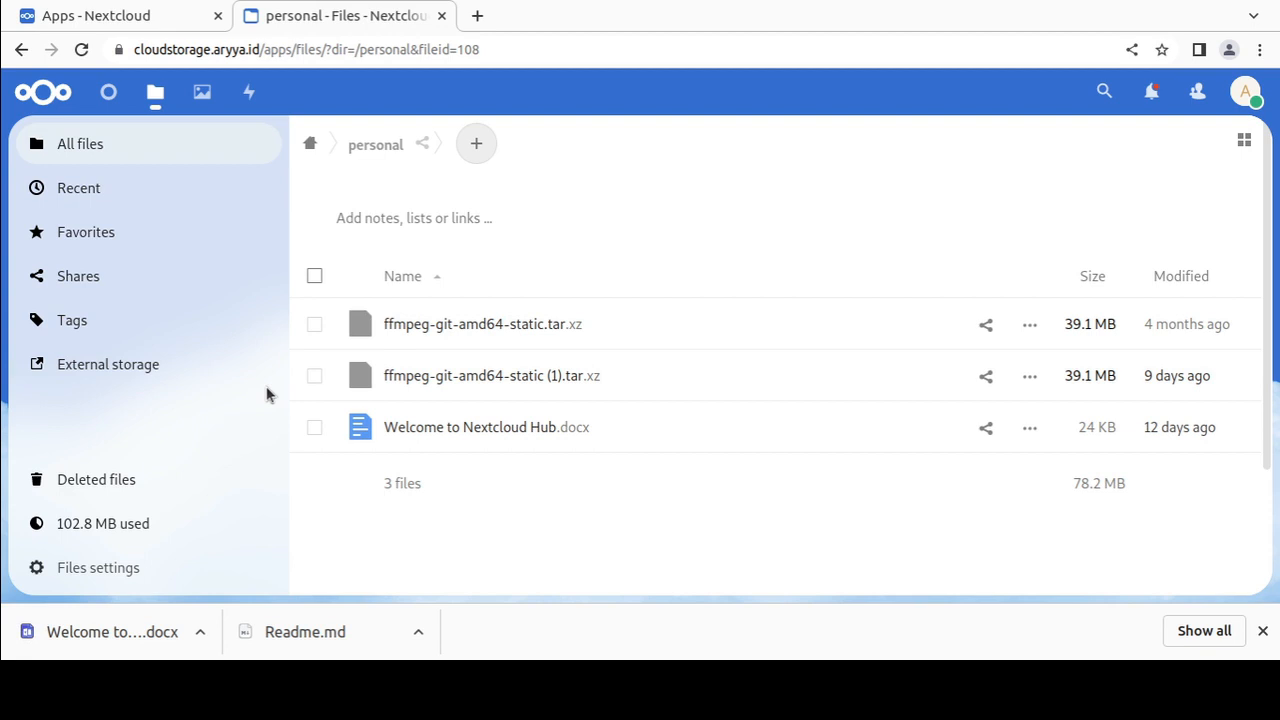
Return to the apps page and enable ONLYOFFICE, confirming with the account password and dismissing the browser's offer to save it
left_click(128, 15)
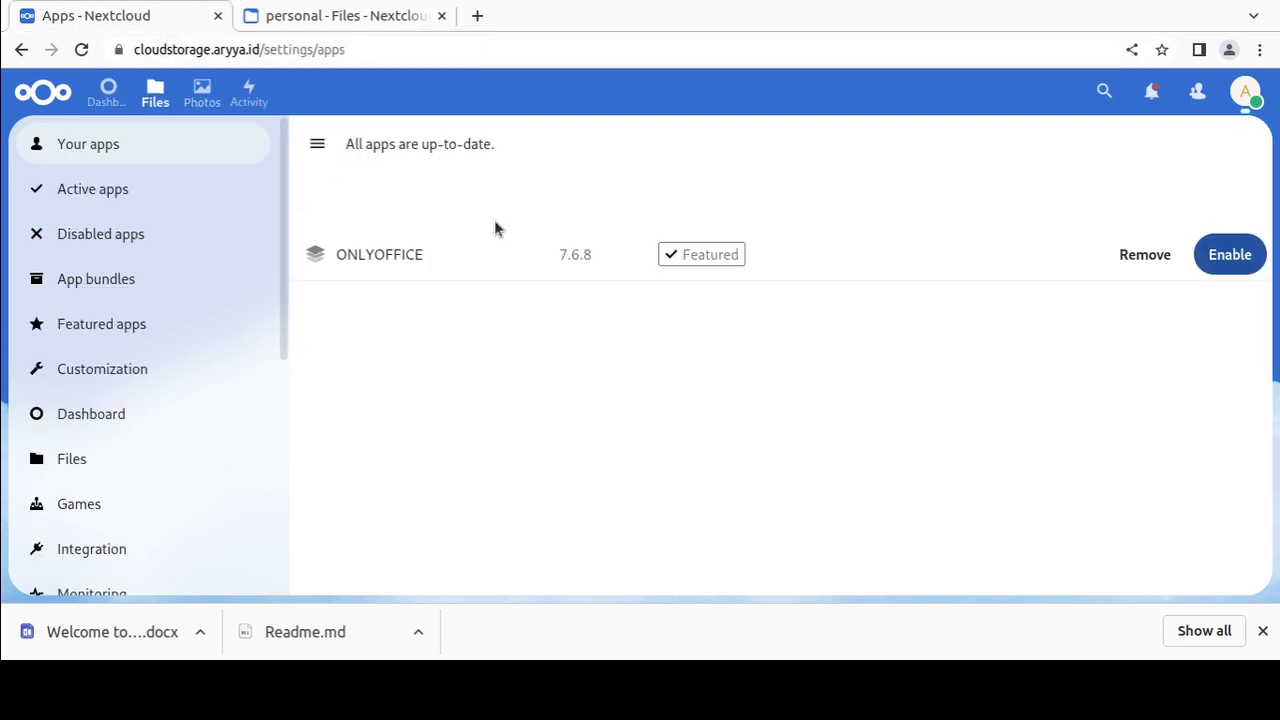
left_click(1255, 266)
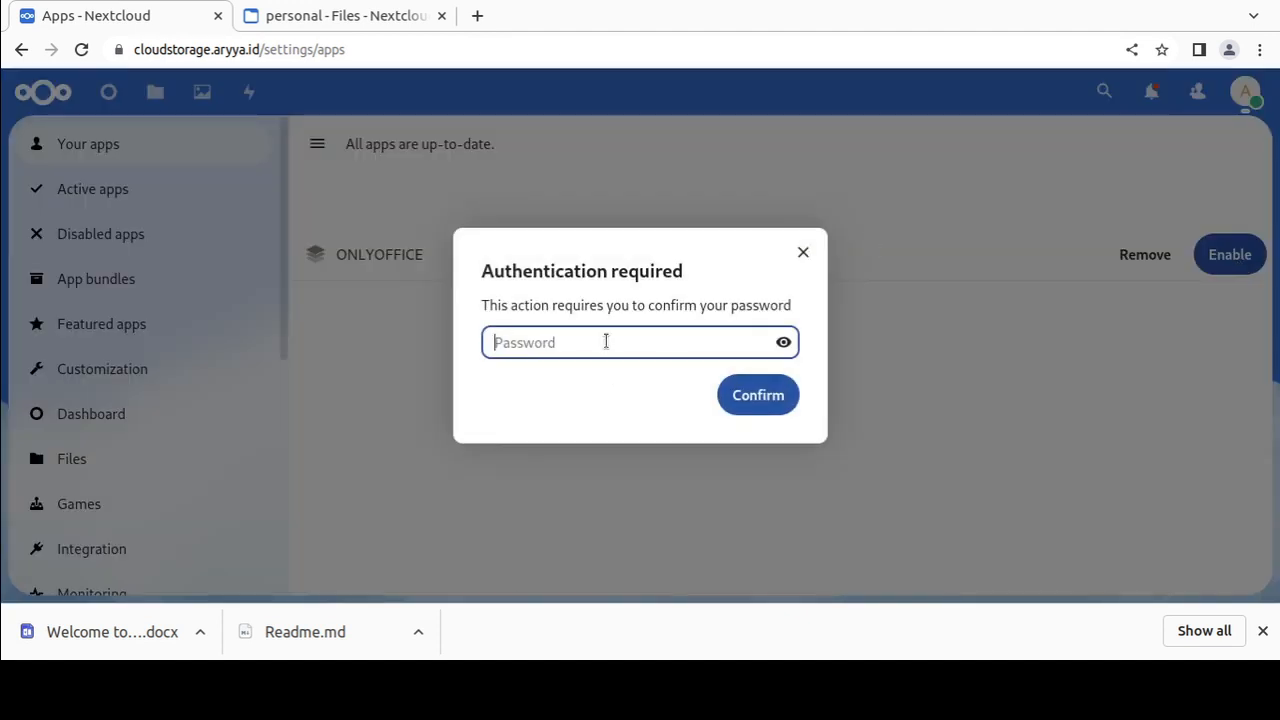
type("••")
key("ctrl+a")
type("•••")
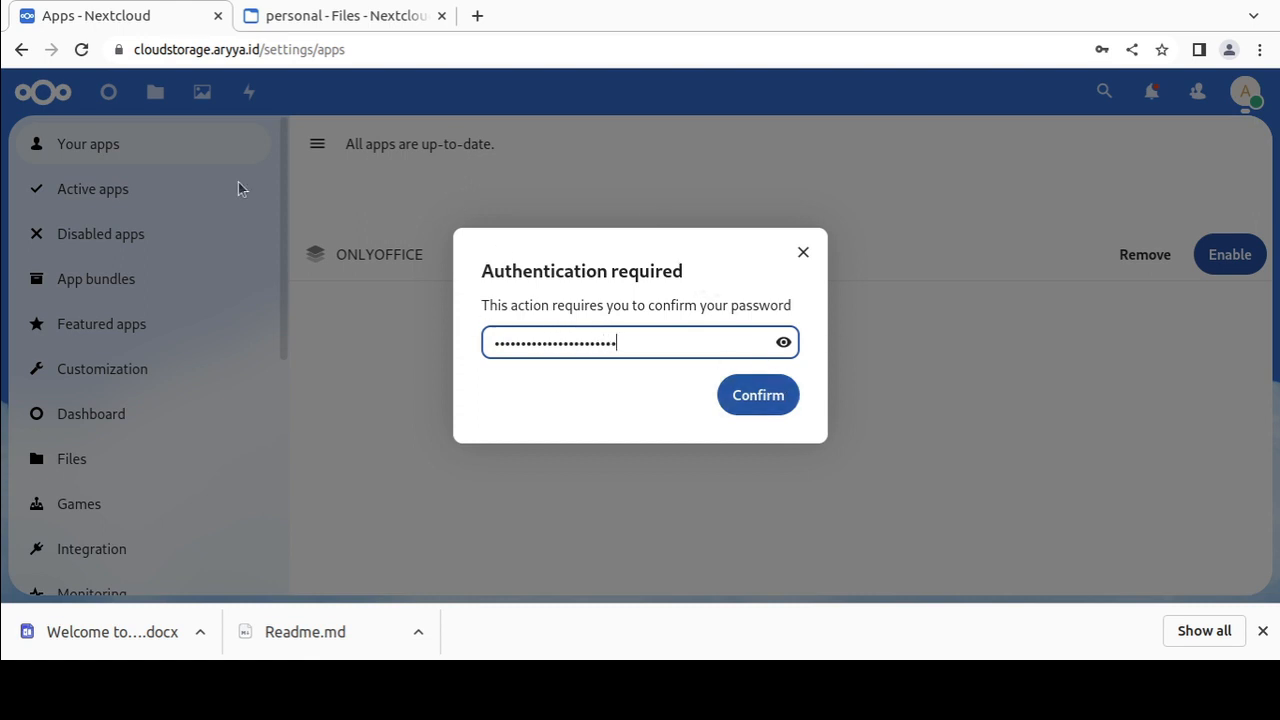
left_click(21, 335)
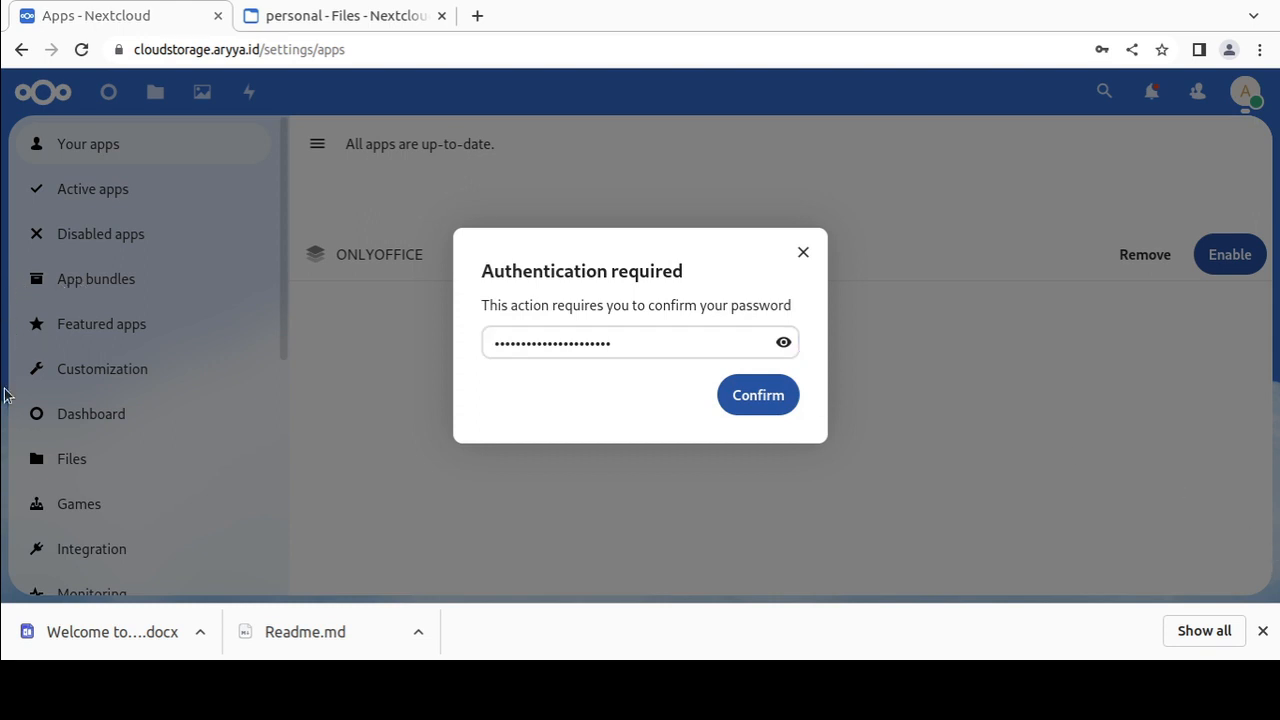
left_click(766, 398)
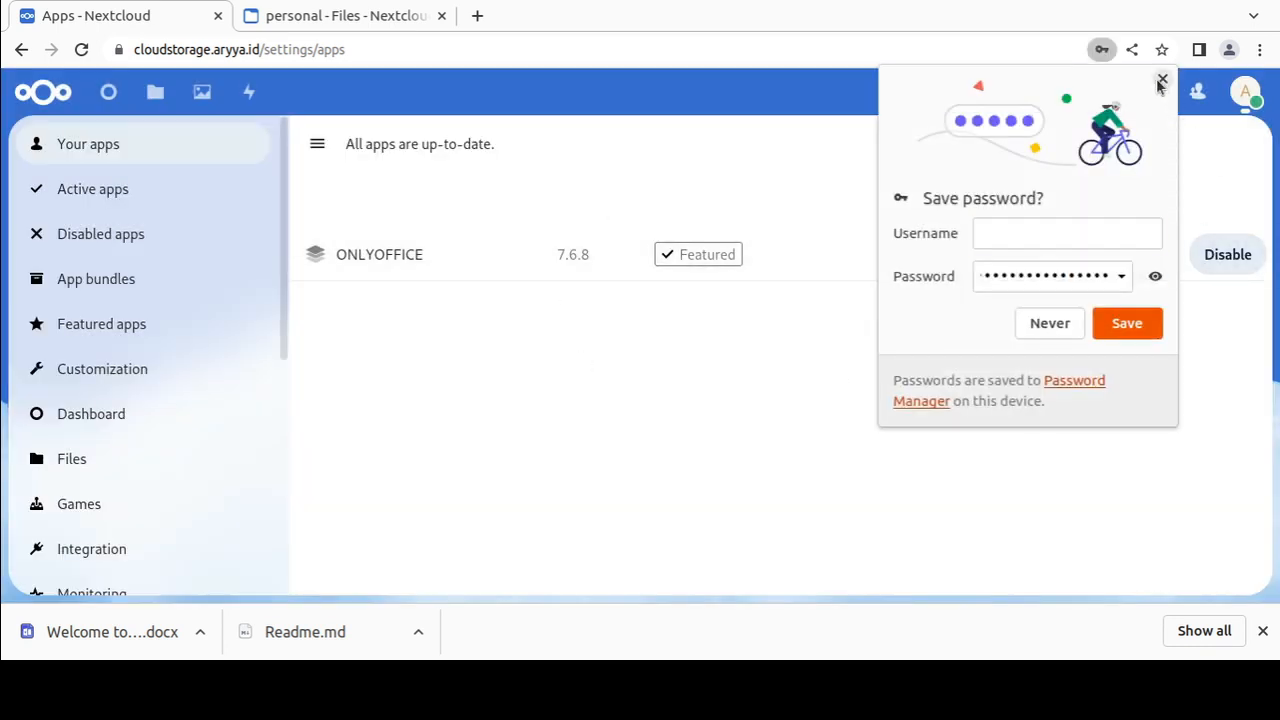
left_click(1161, 80)
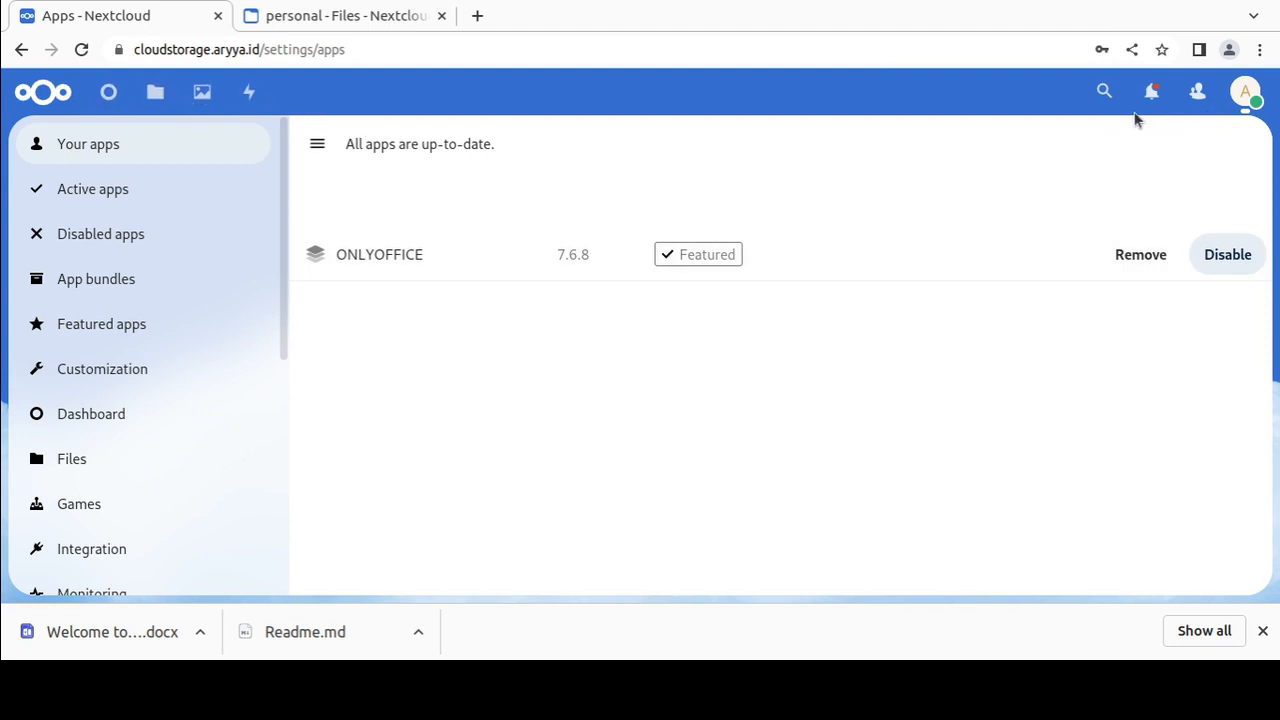
Open the ONLYOFFICE page in the administration settings
left_click(1245, 93)
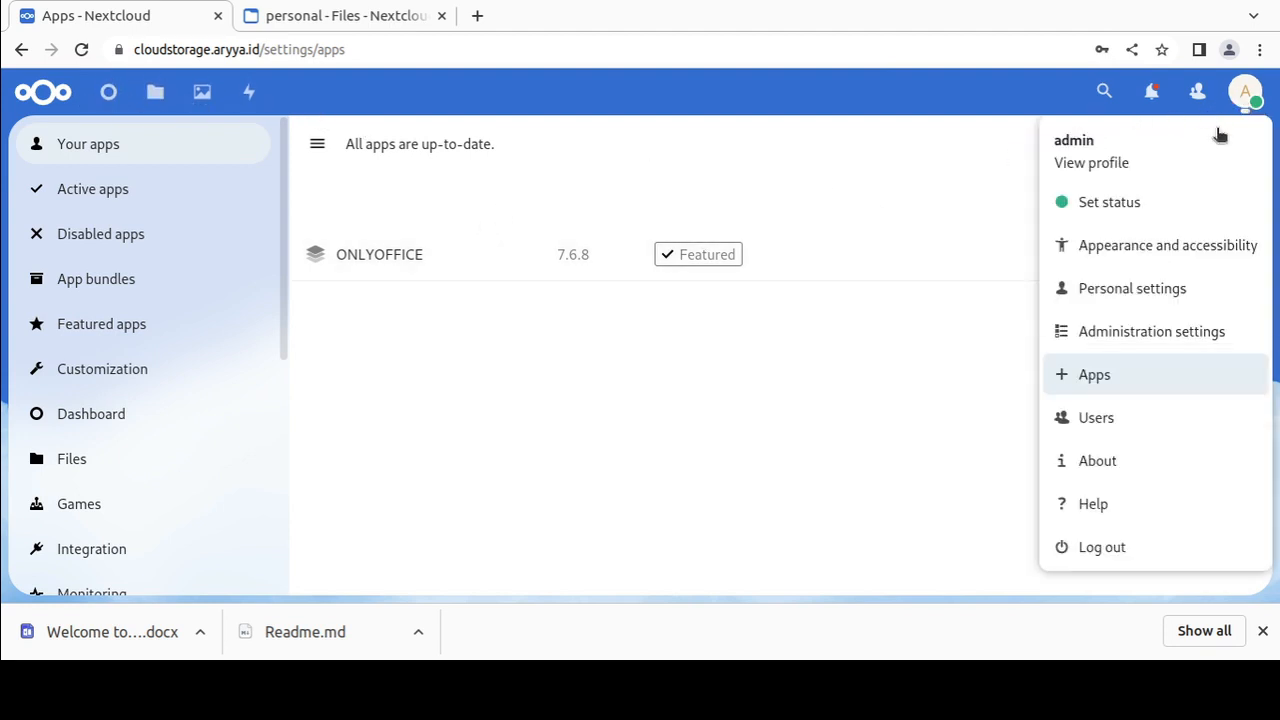
left_click(1133, 335)
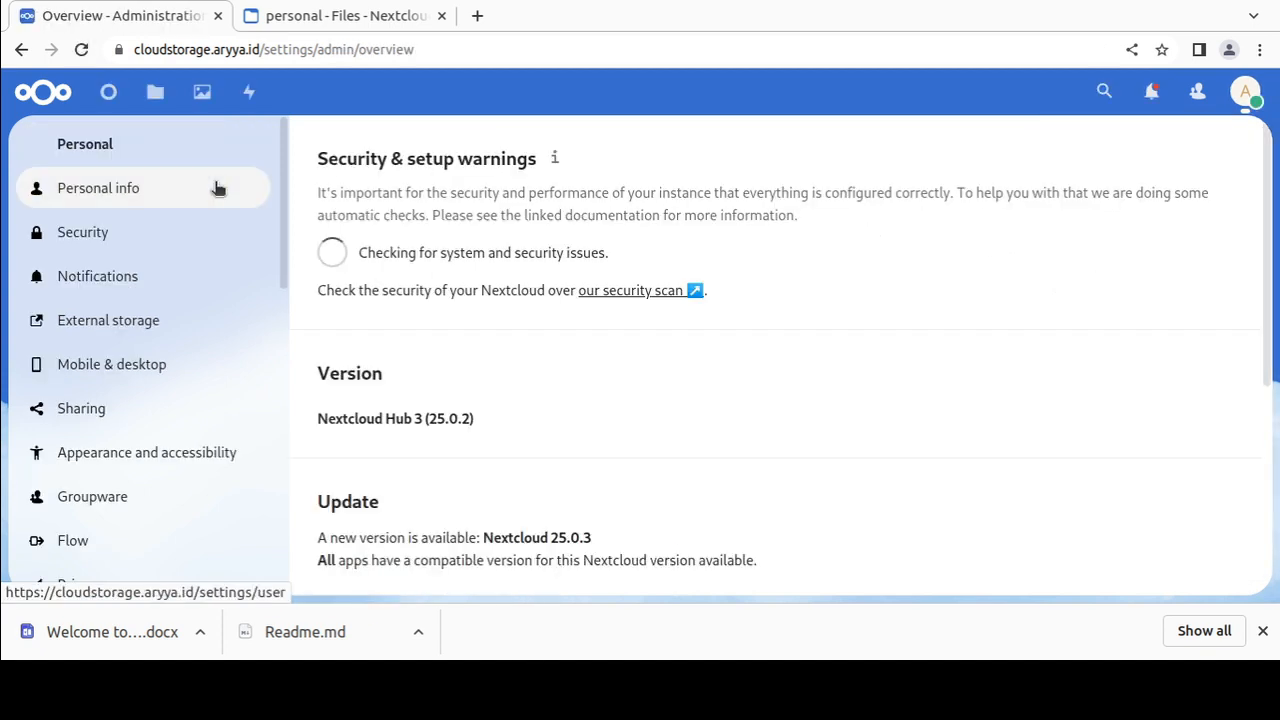
scroll(214, 200, "down", 3)
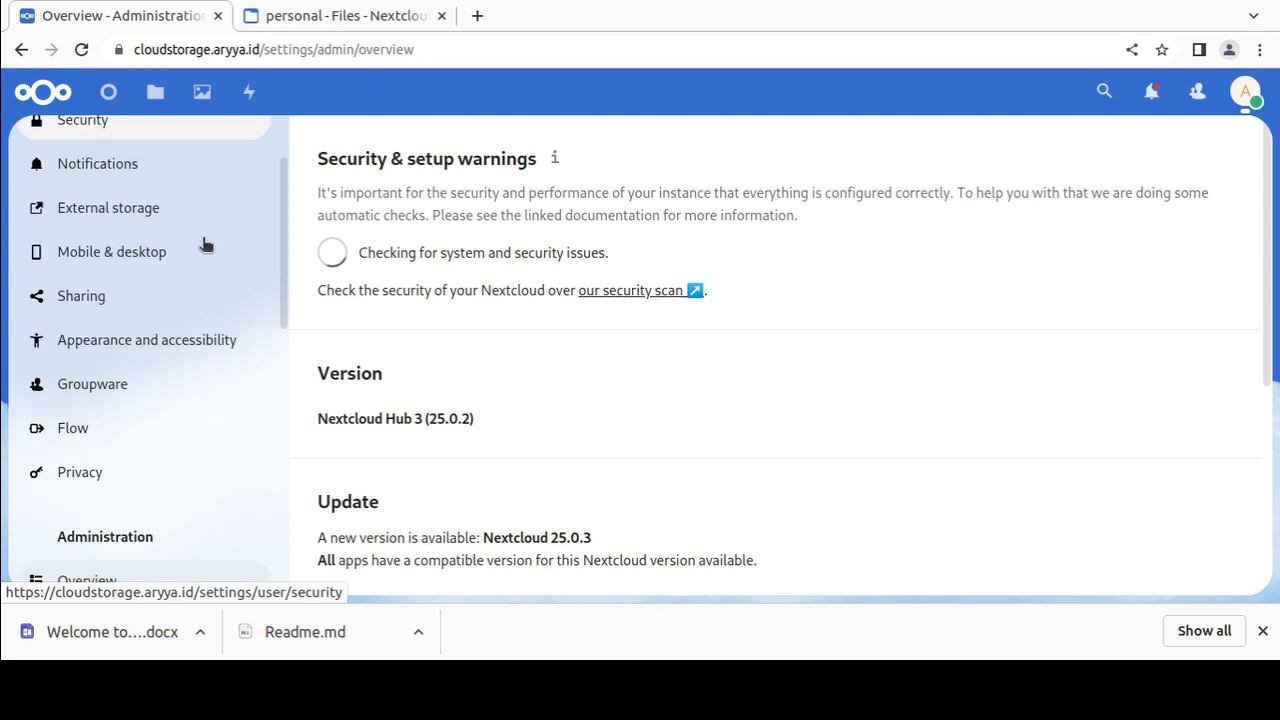
scroll(204, 244, "down", 5)
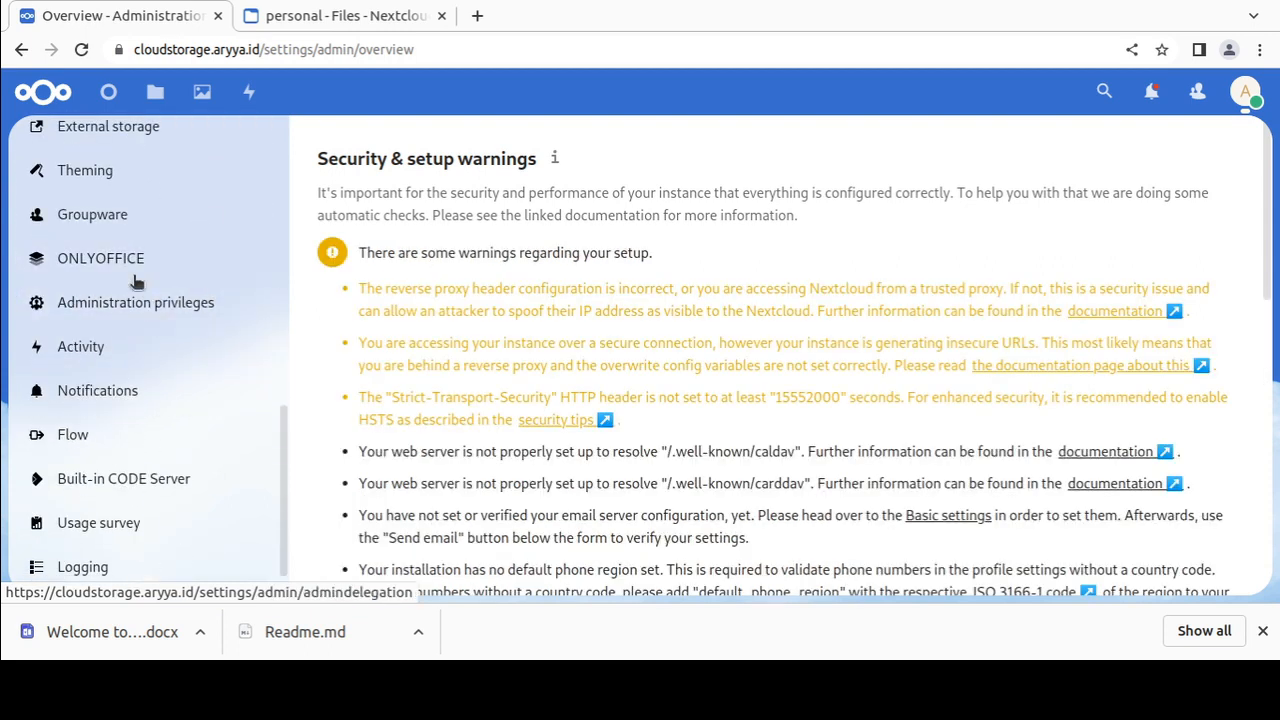
left_click(136, 262)
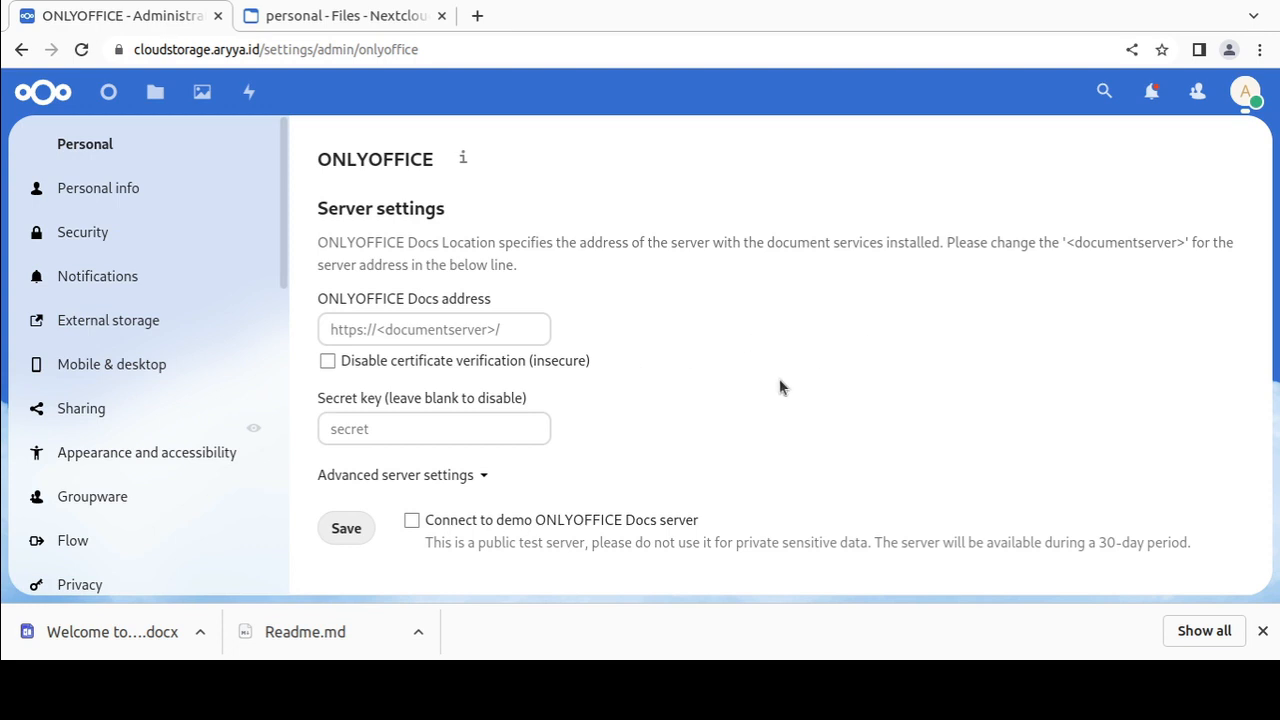
Enable the connection to the demo ONLYOFFICE Docs server and save the server settings
left_click(427, 438)
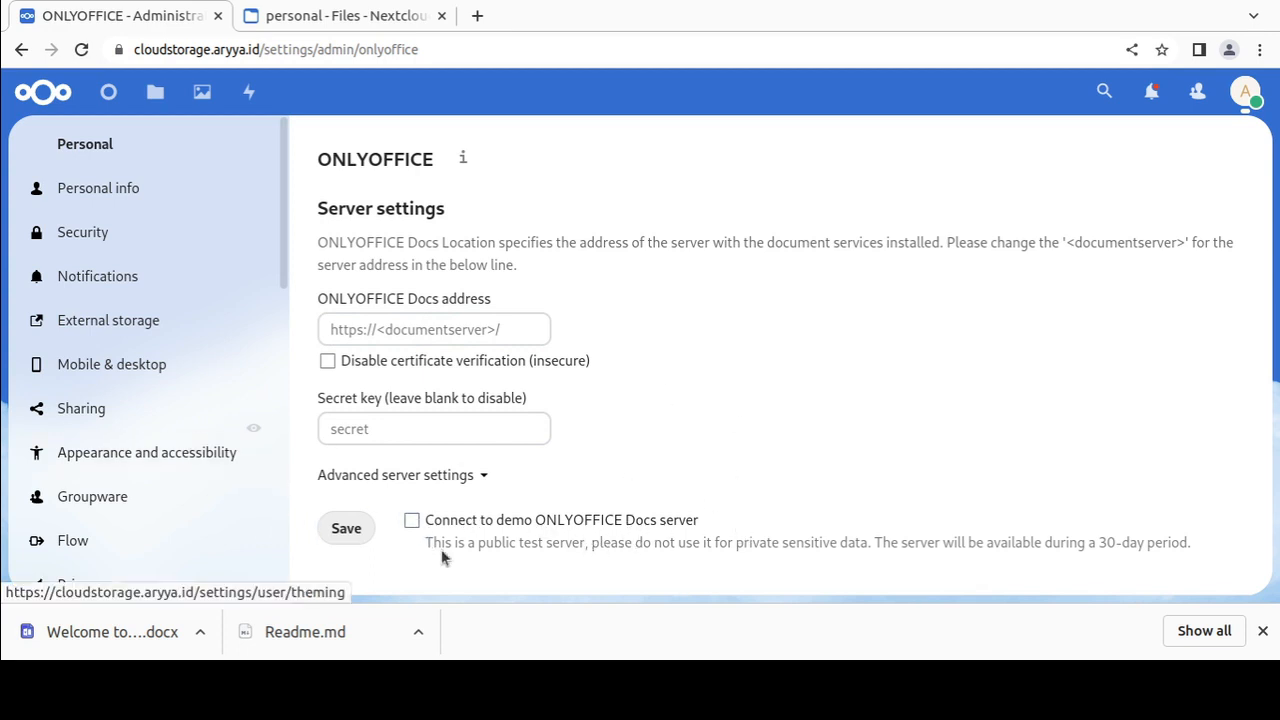
left_click(411, 520)
left_click(340, 536)
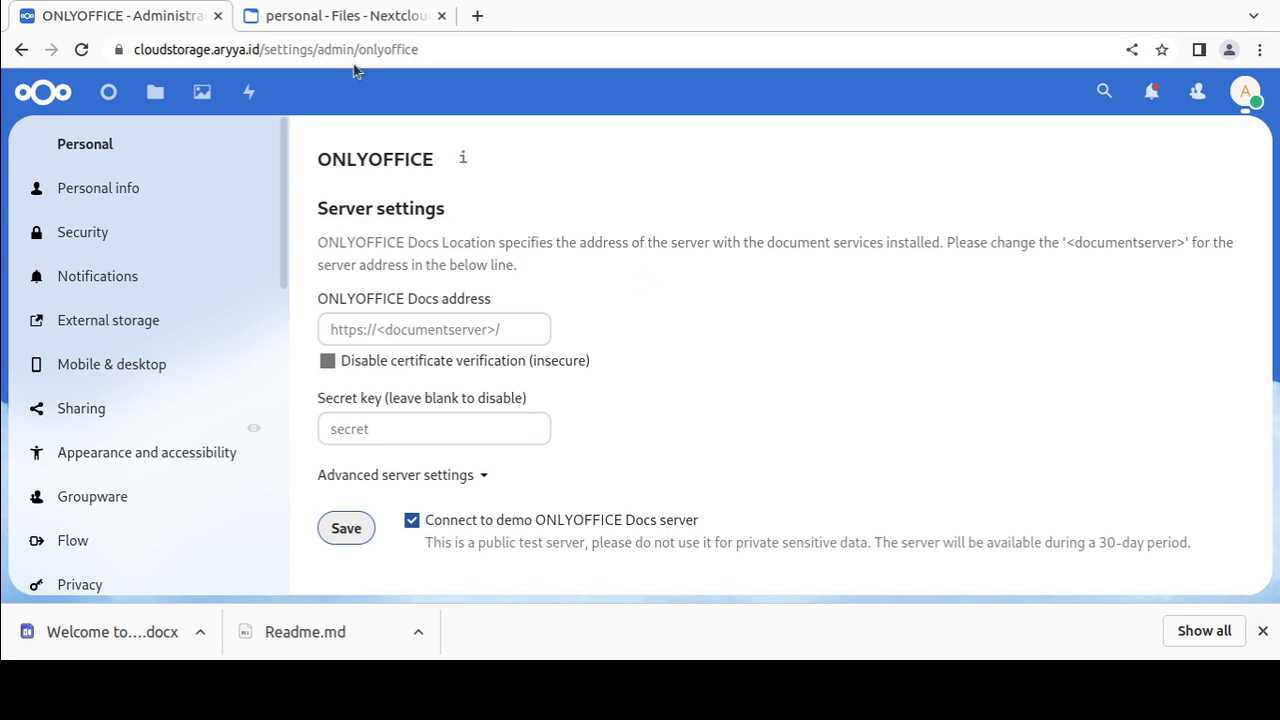
Load Files in a fresh browser tab replacing the old one, open Welcome to Nextcloud Hub.docx from the personal folder and dismiss the save warning
middle_click(155, 93)
left_click(441, 15)
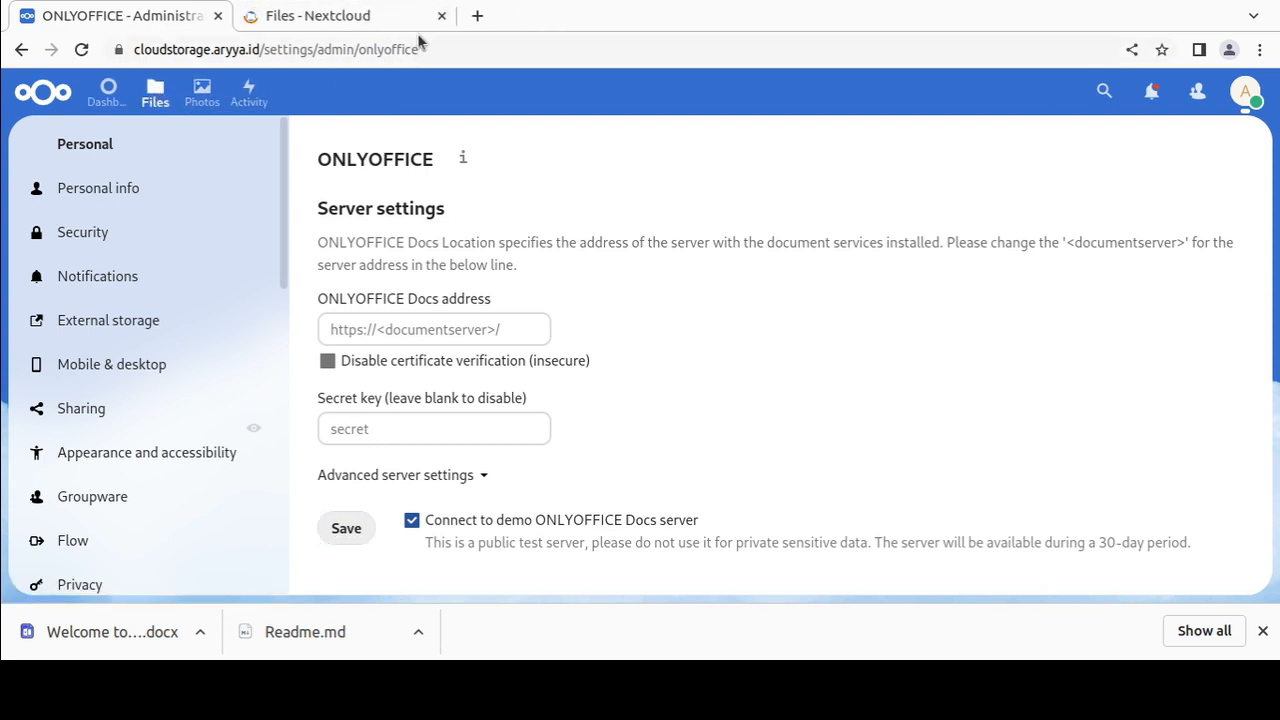
left_click(336, 22)
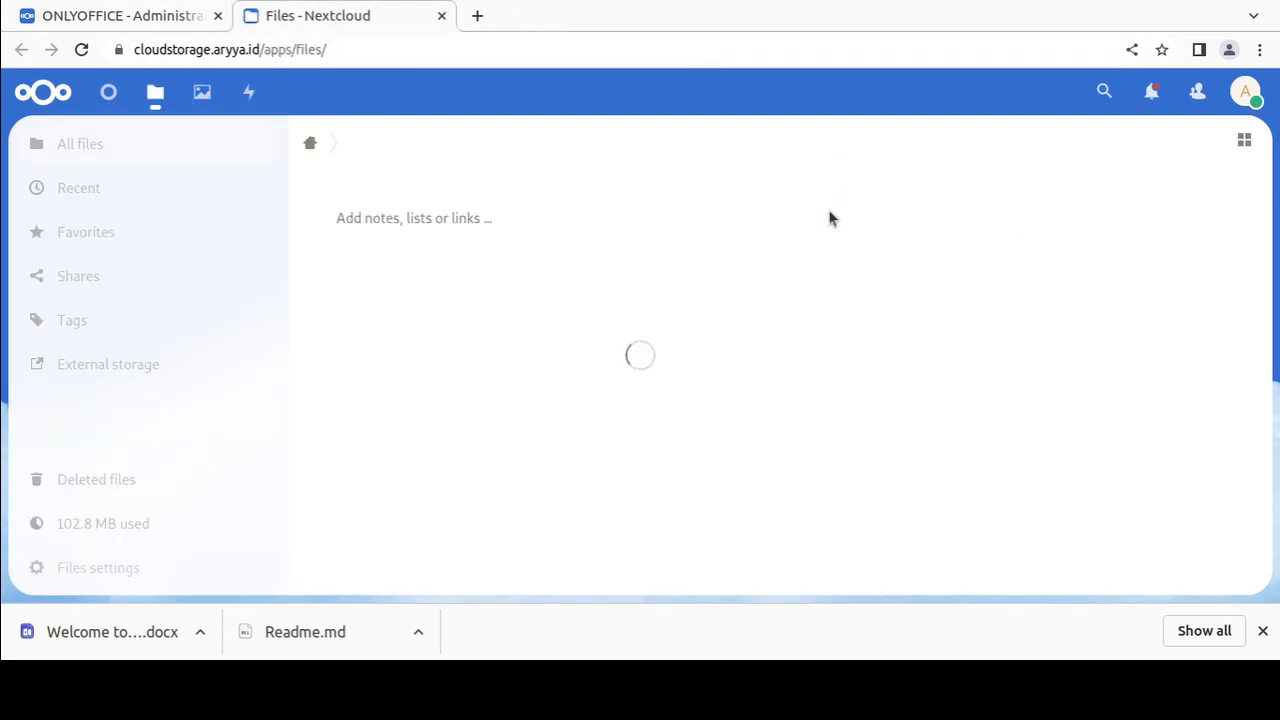
scroll(470, 280, "down", 3)
scroll(440, 316, "down", 5)
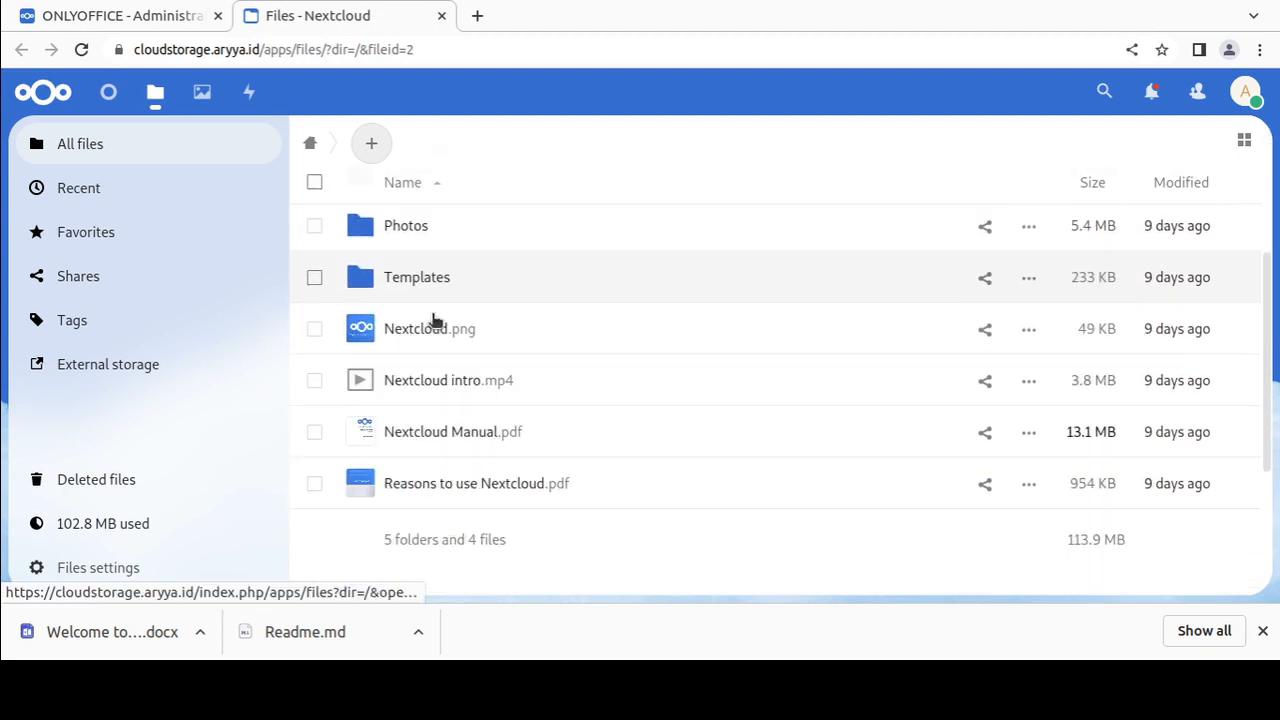
scroll(443, 311, "up", 5)
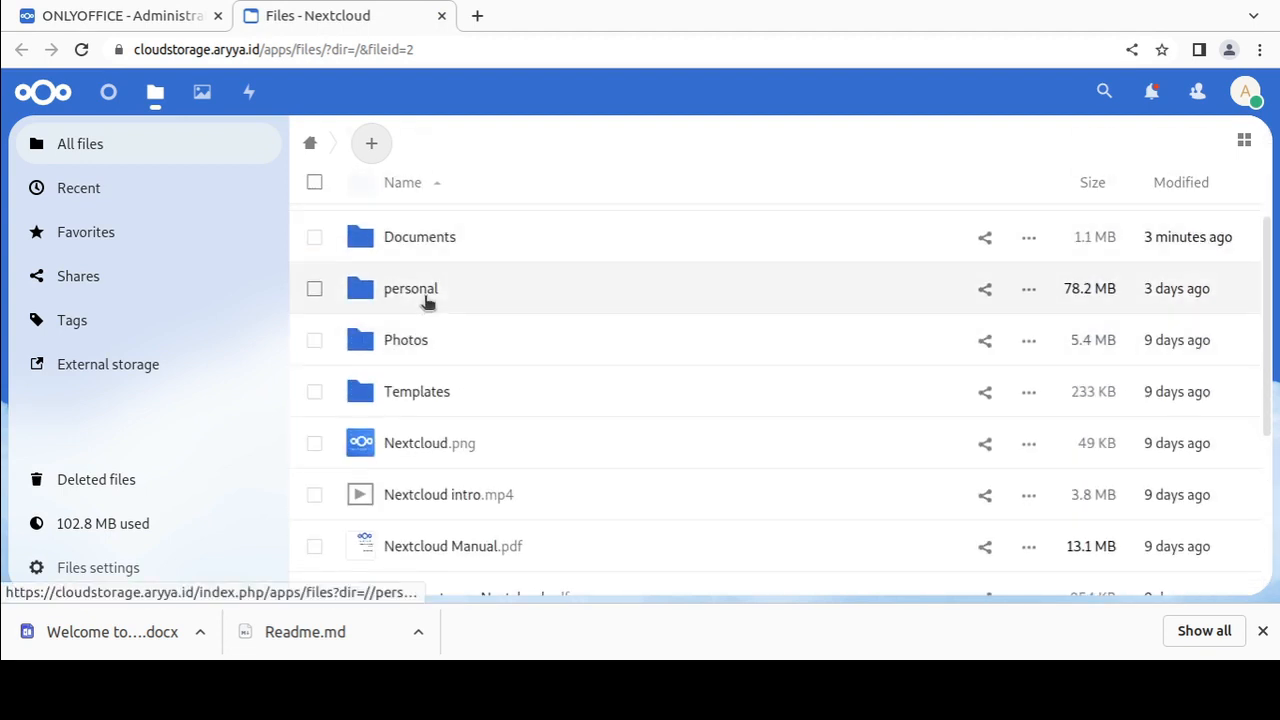
left_click(426, 297)
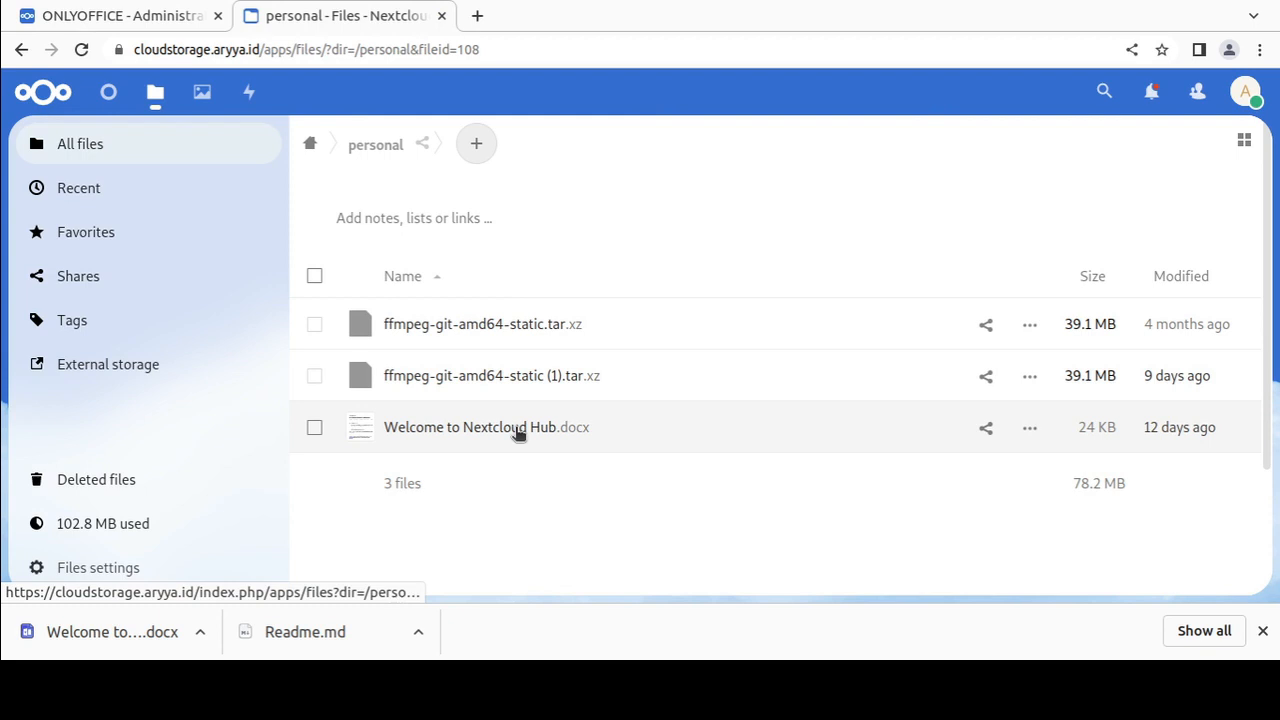
left_click(517, 430)
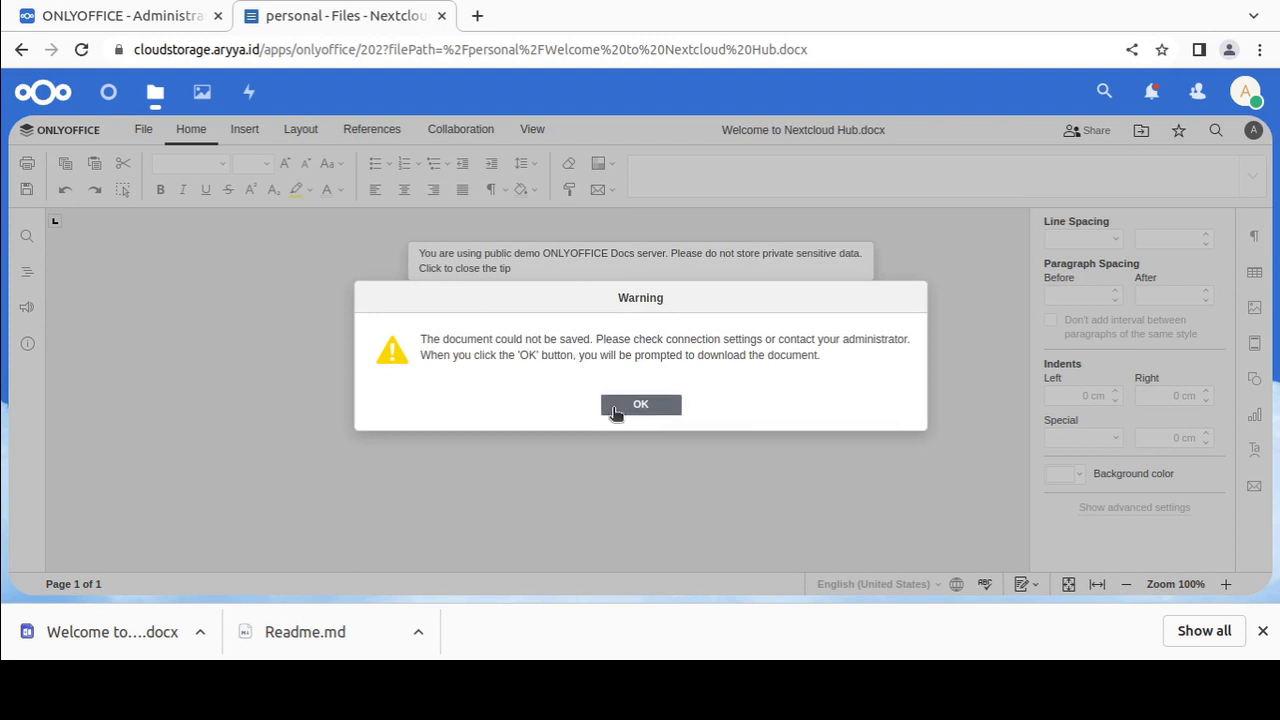
left_click(655, 404)
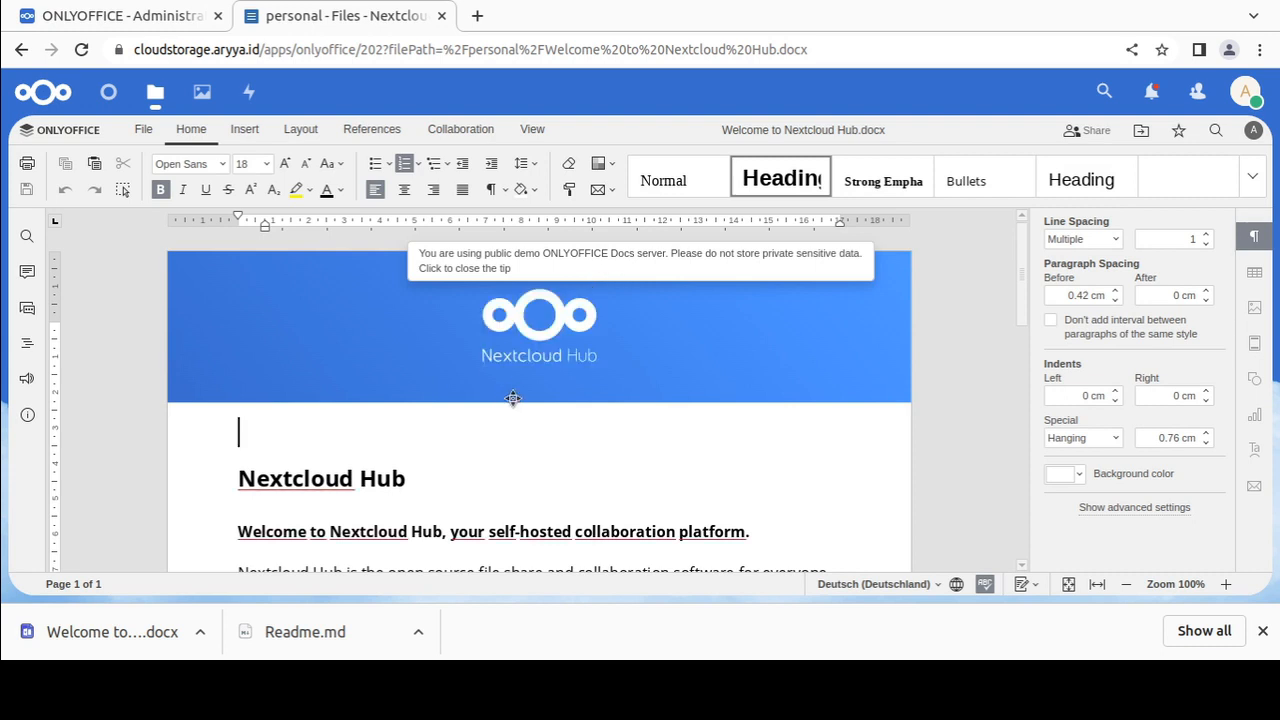
Add the line "This file is edited using onlyoffice public server" below the licence note at the end of the document
scroll(401, 436, "down", 5)
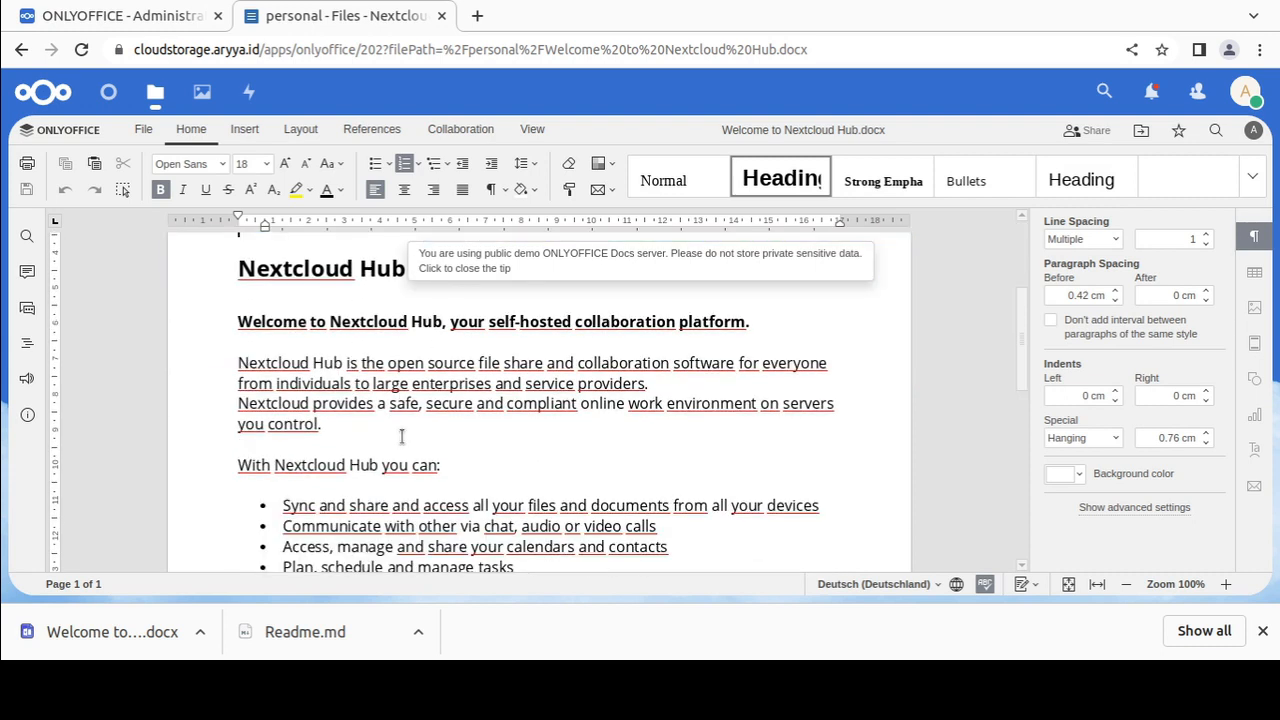
scroll(404, 432, "down", 4)
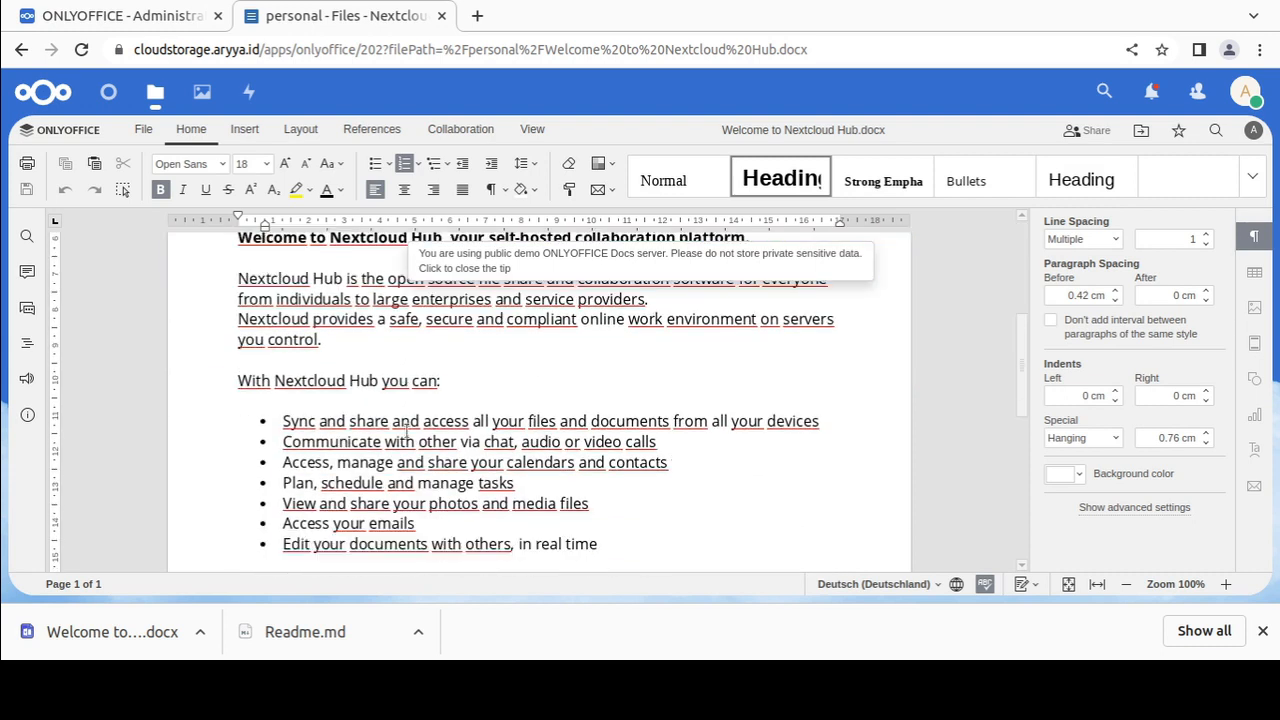
scroll(422, 432, "down", 9)
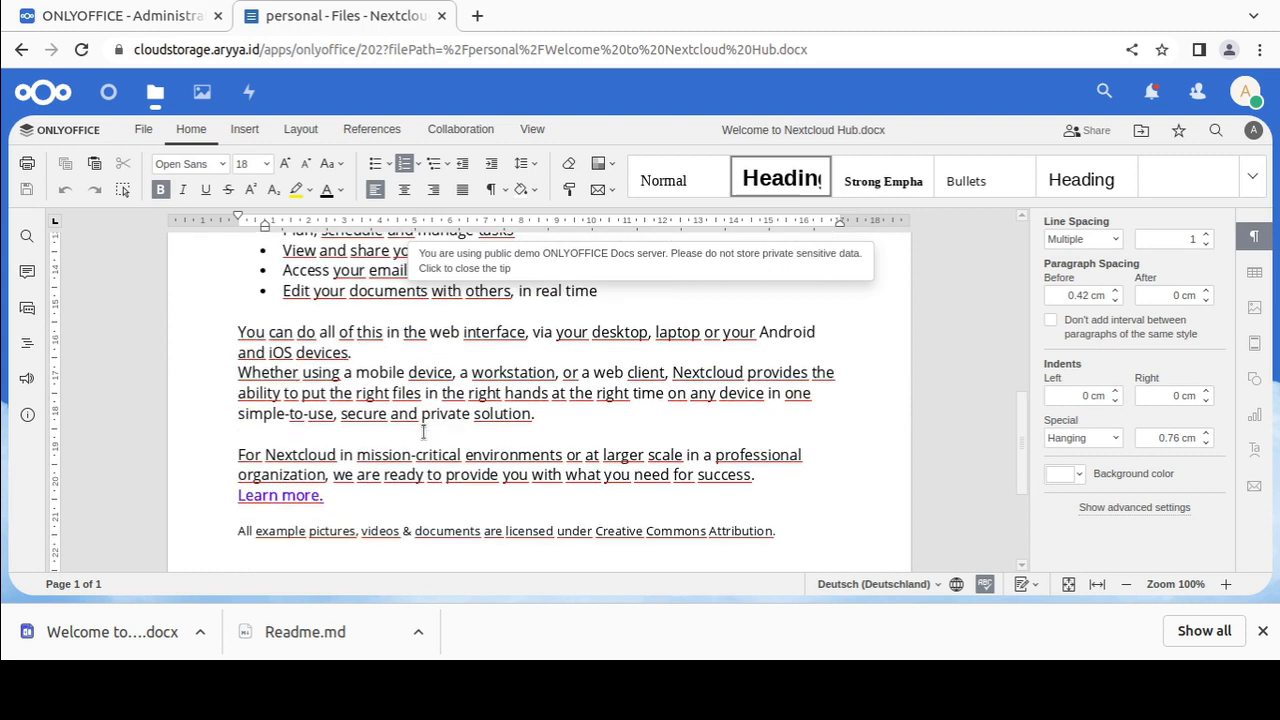
left_click(786, 393)
key("Return")
type("This fi")
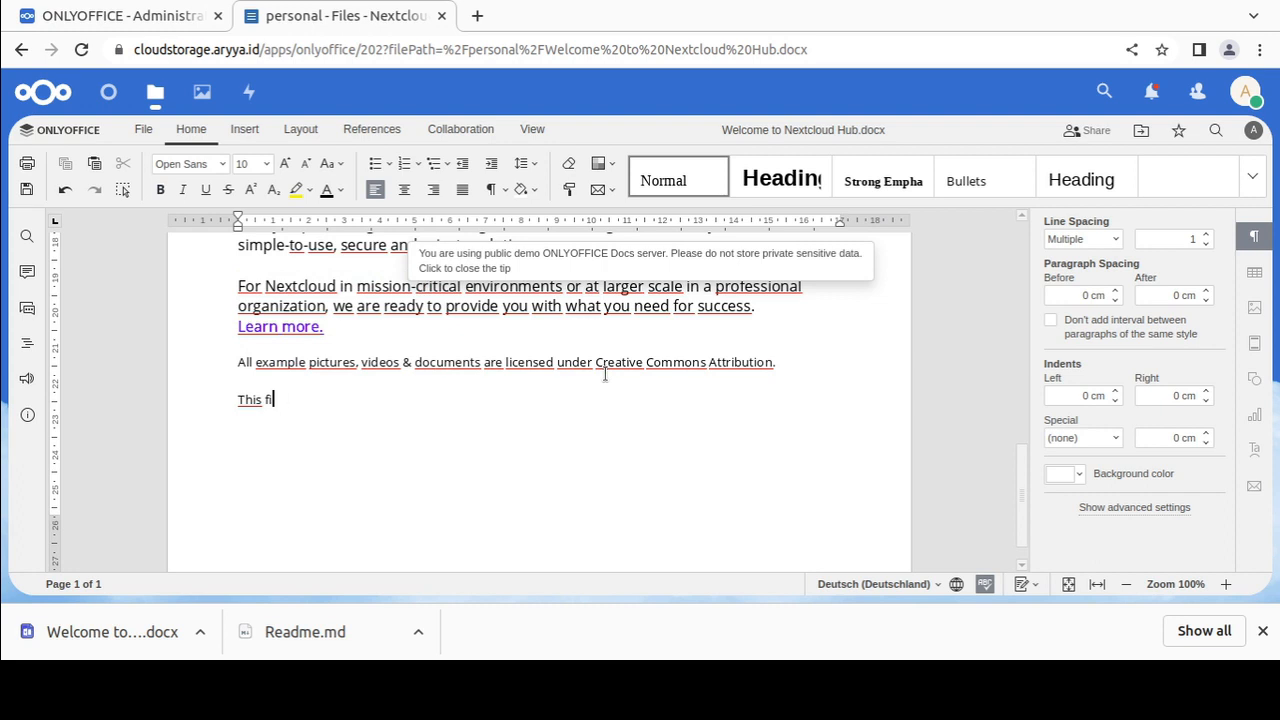
type("le is edited using only")
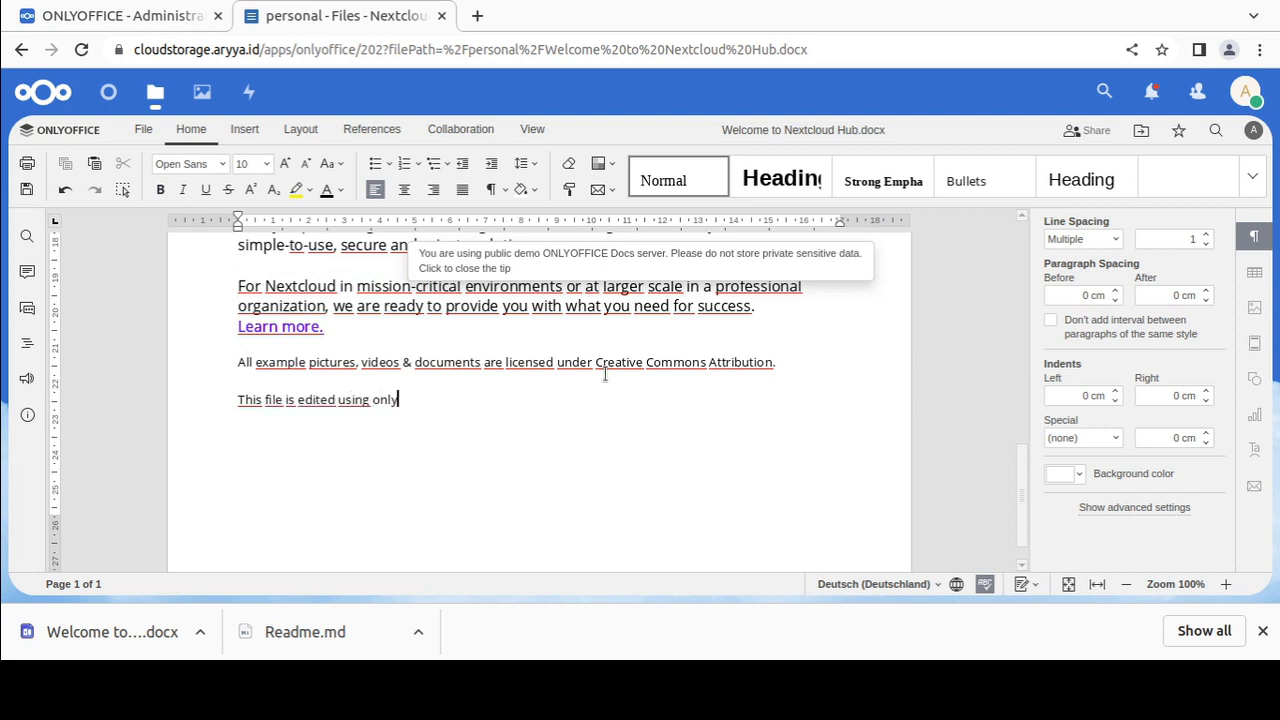
type("office public")
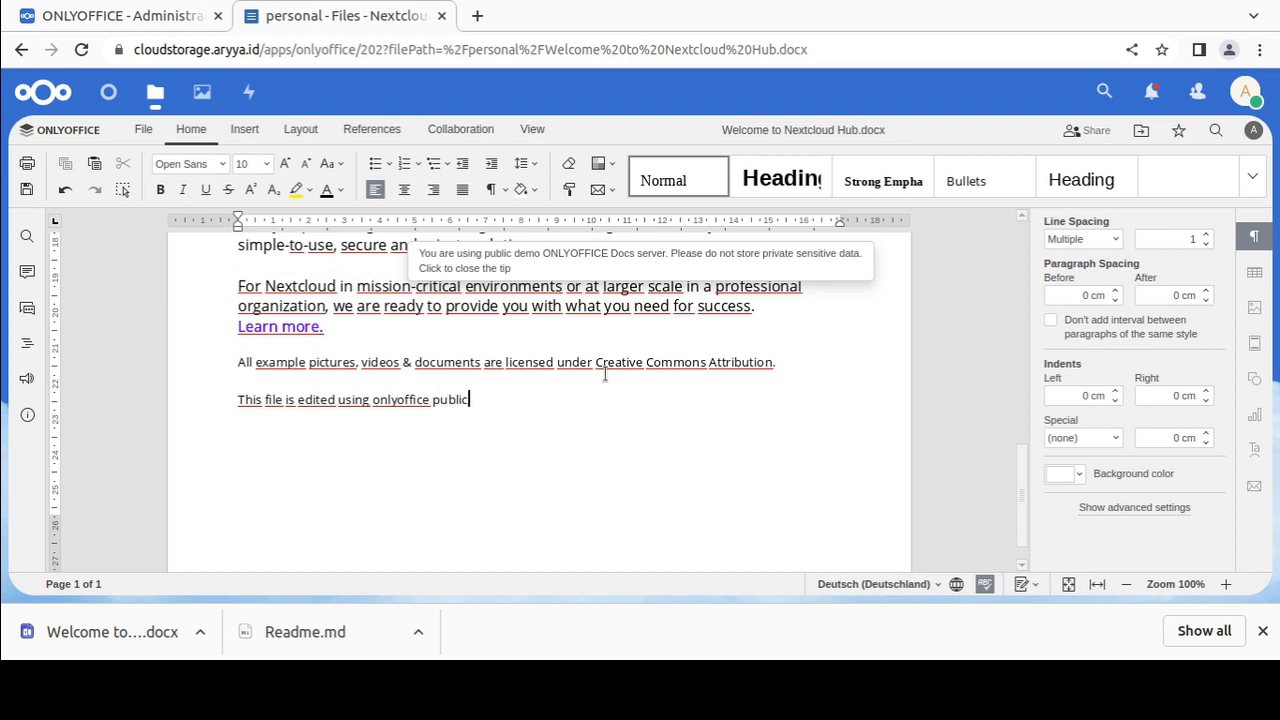
type(" server")
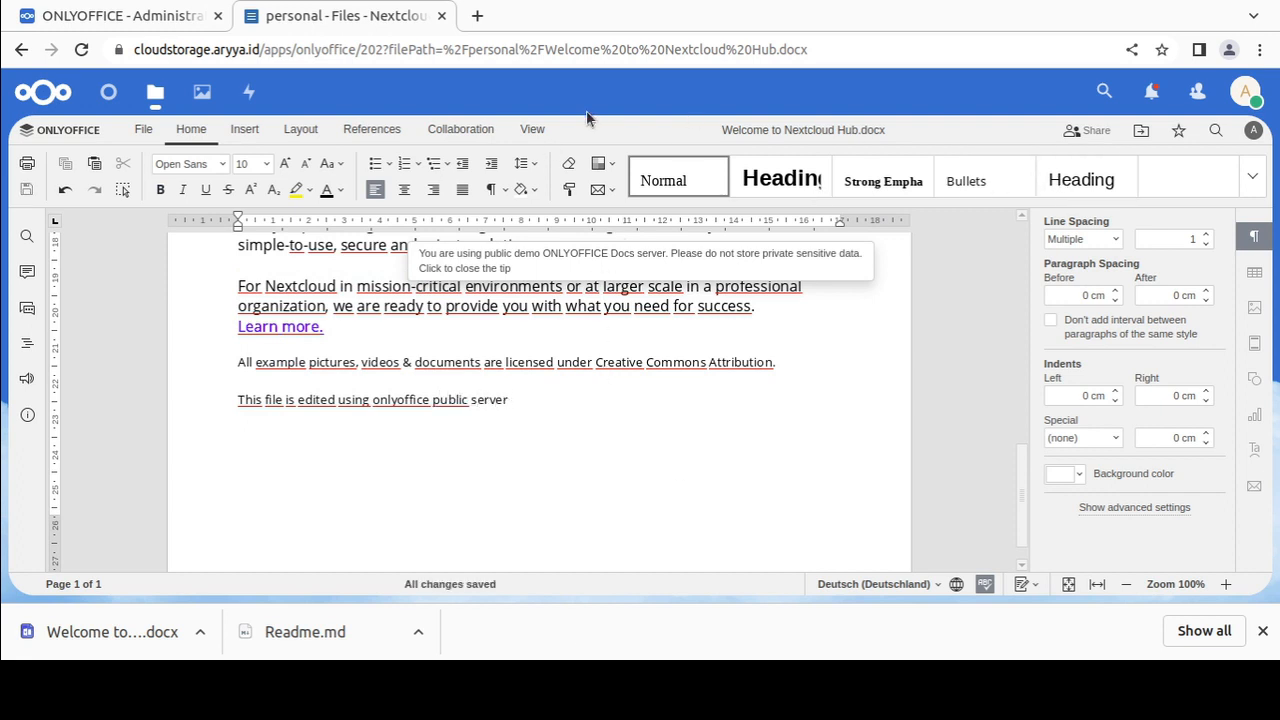
Download the edited document as DOCX, accepting the new-format warning, and also as PDF
left_click(143, 129)
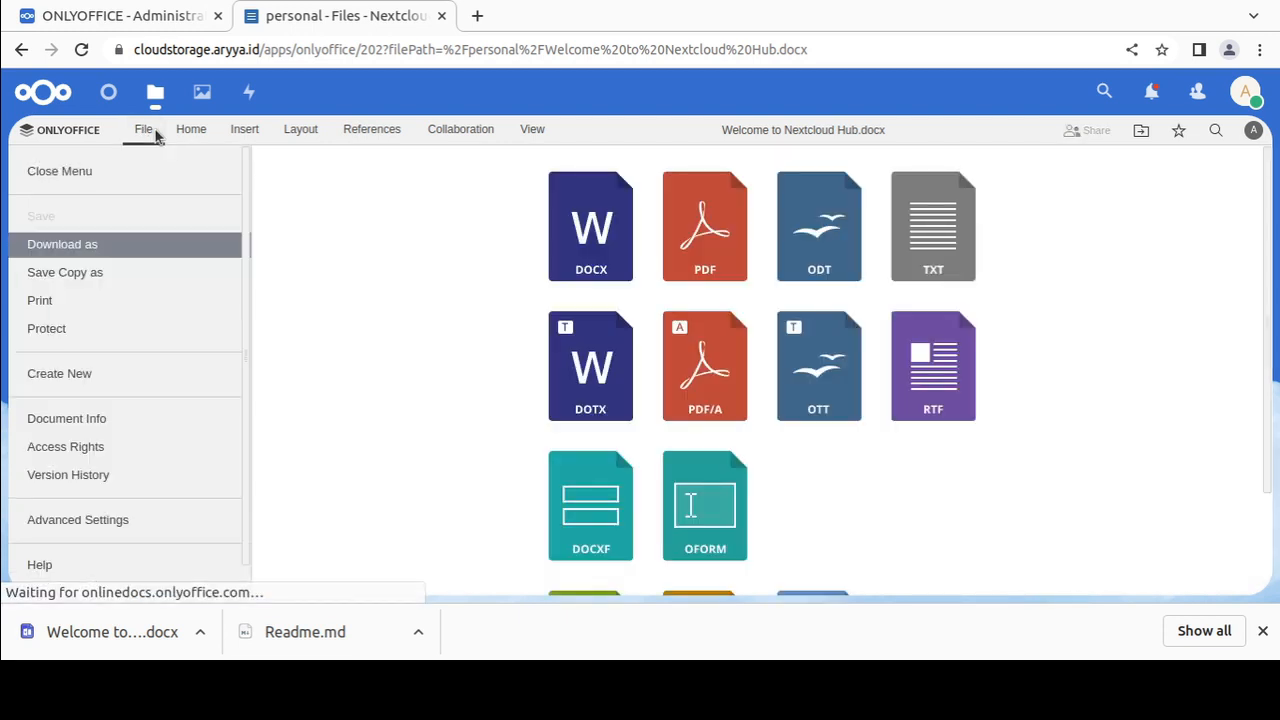
scroll(117, 359, "down", 1)
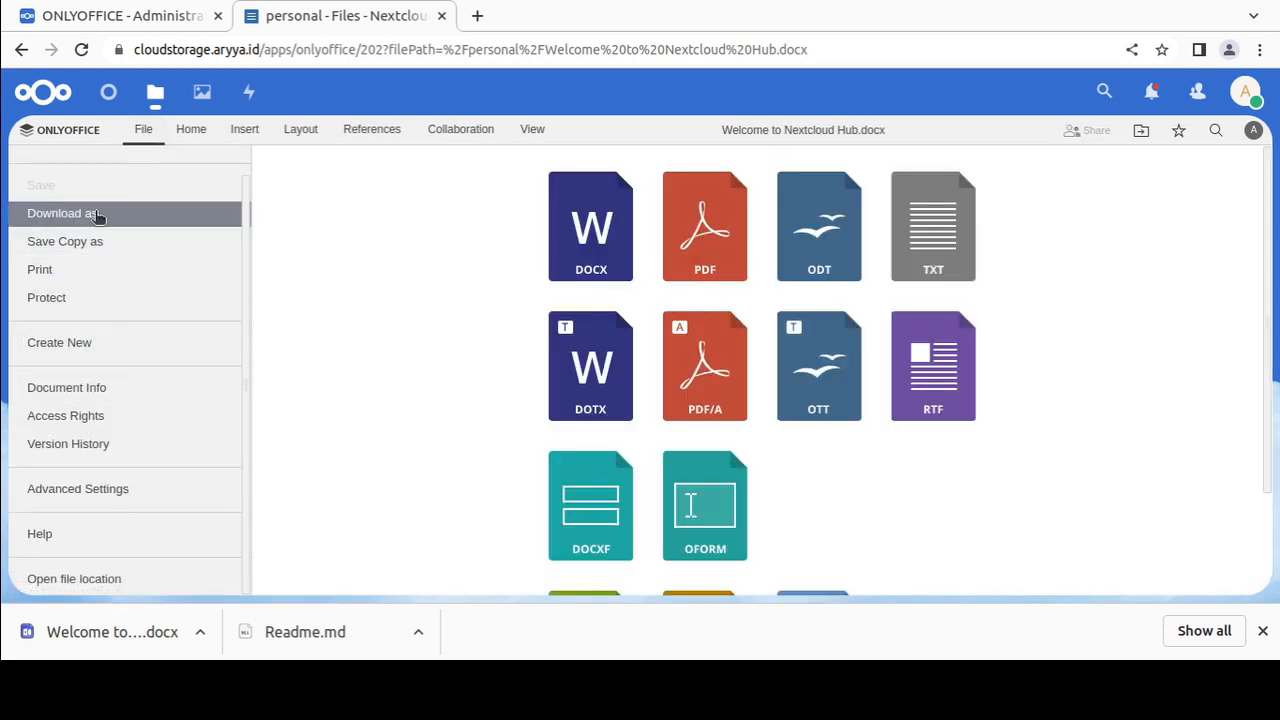
left_click(610, 230)
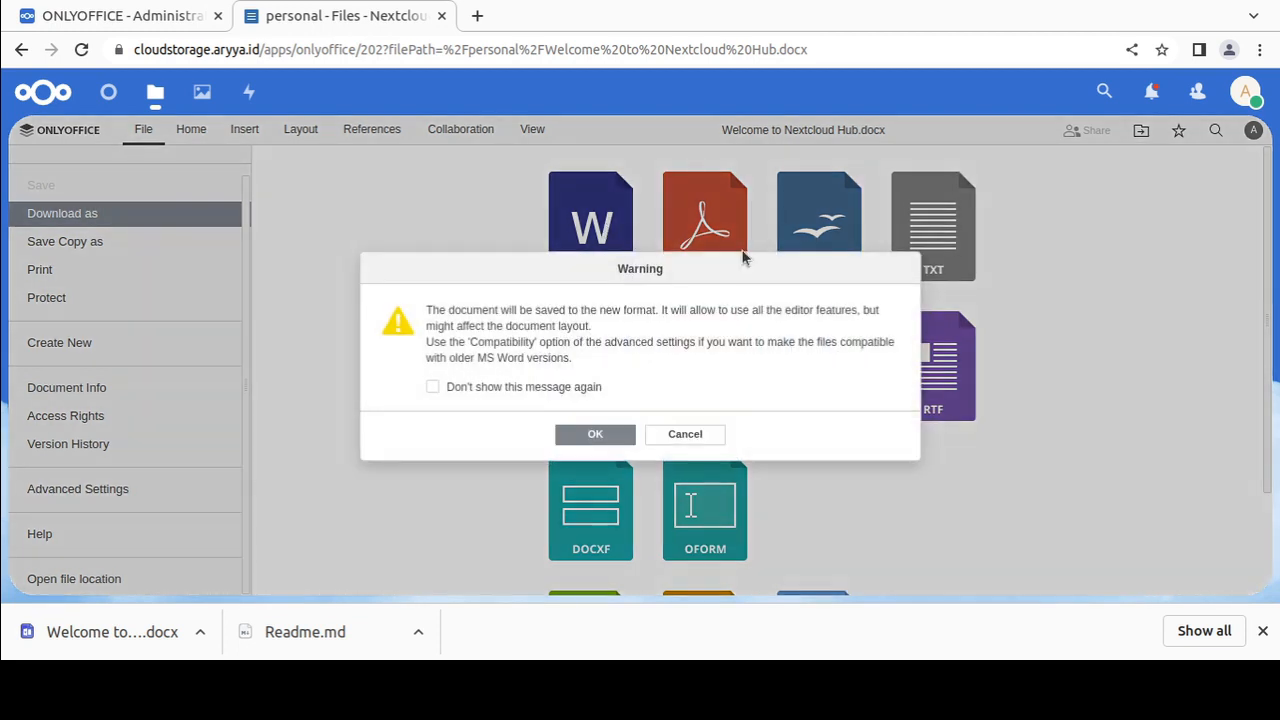
left_click(600, 434)
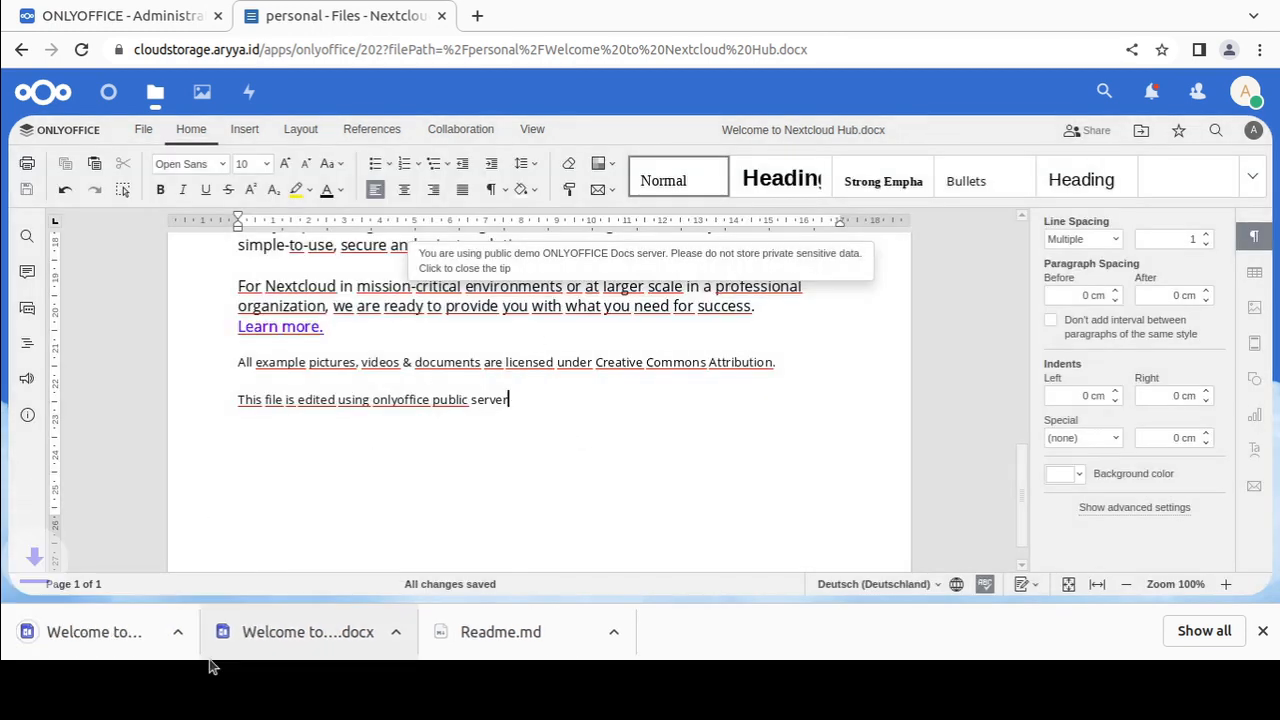
left_click(143, 130)
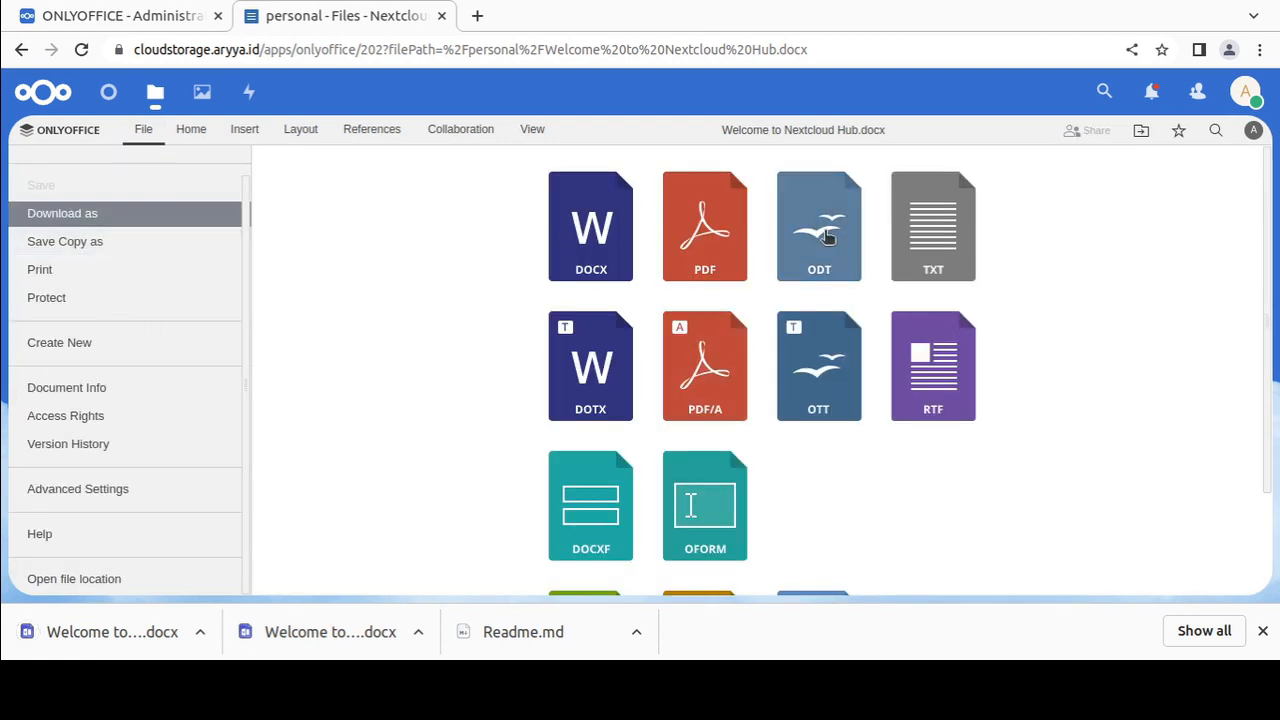
left_click(729, 246)
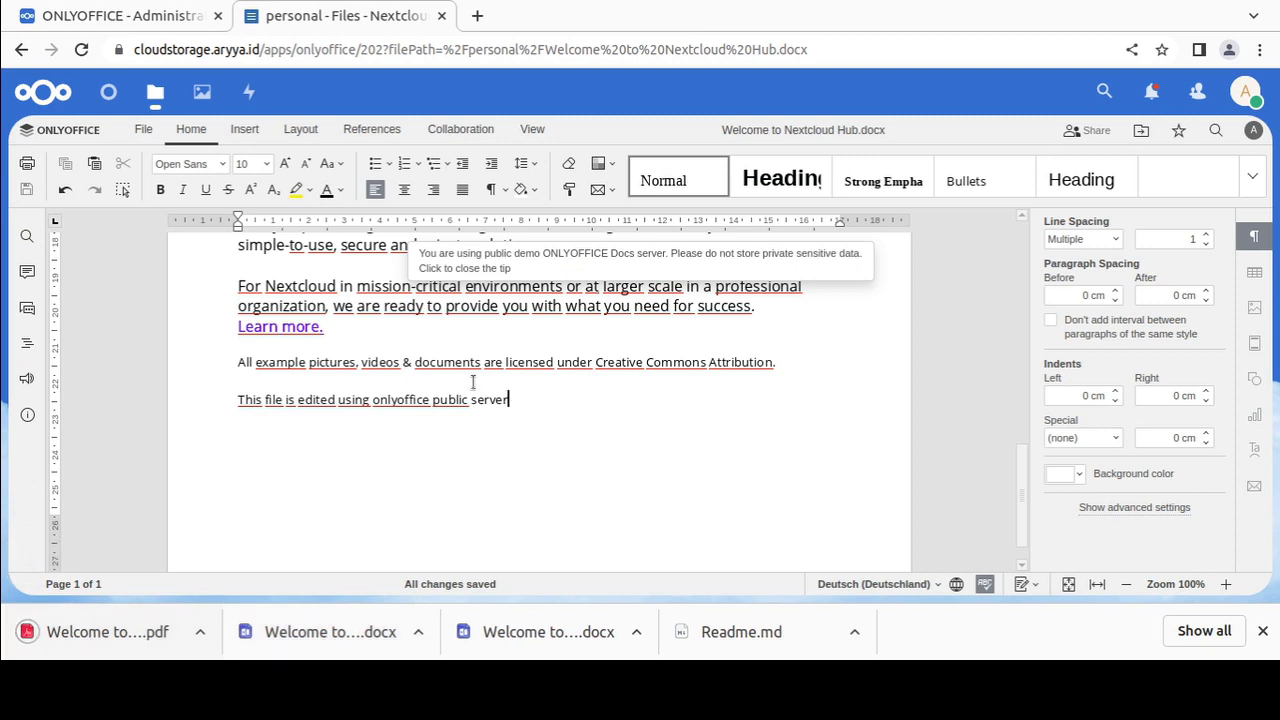
Open the downloaded PDF to check its last lines, return to the document editor and close the browser's downloads bar
left_click(137, 625)
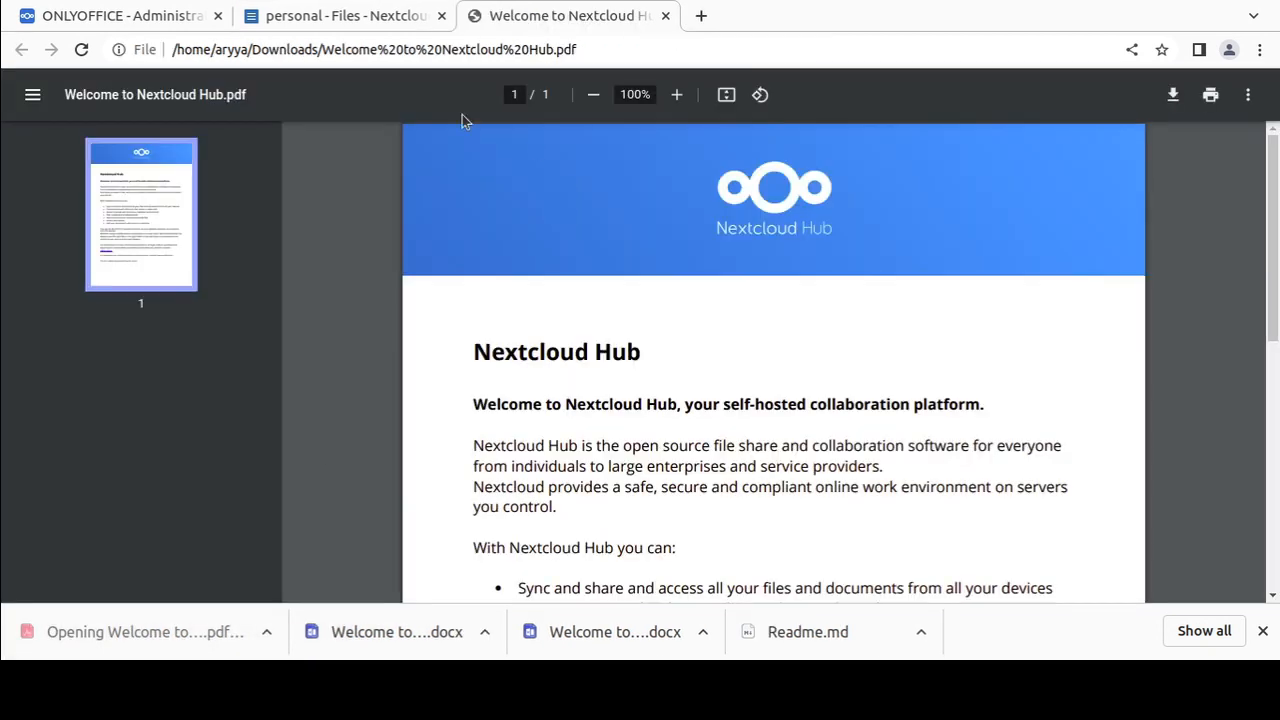
scroll(542, 184, "down", 5)
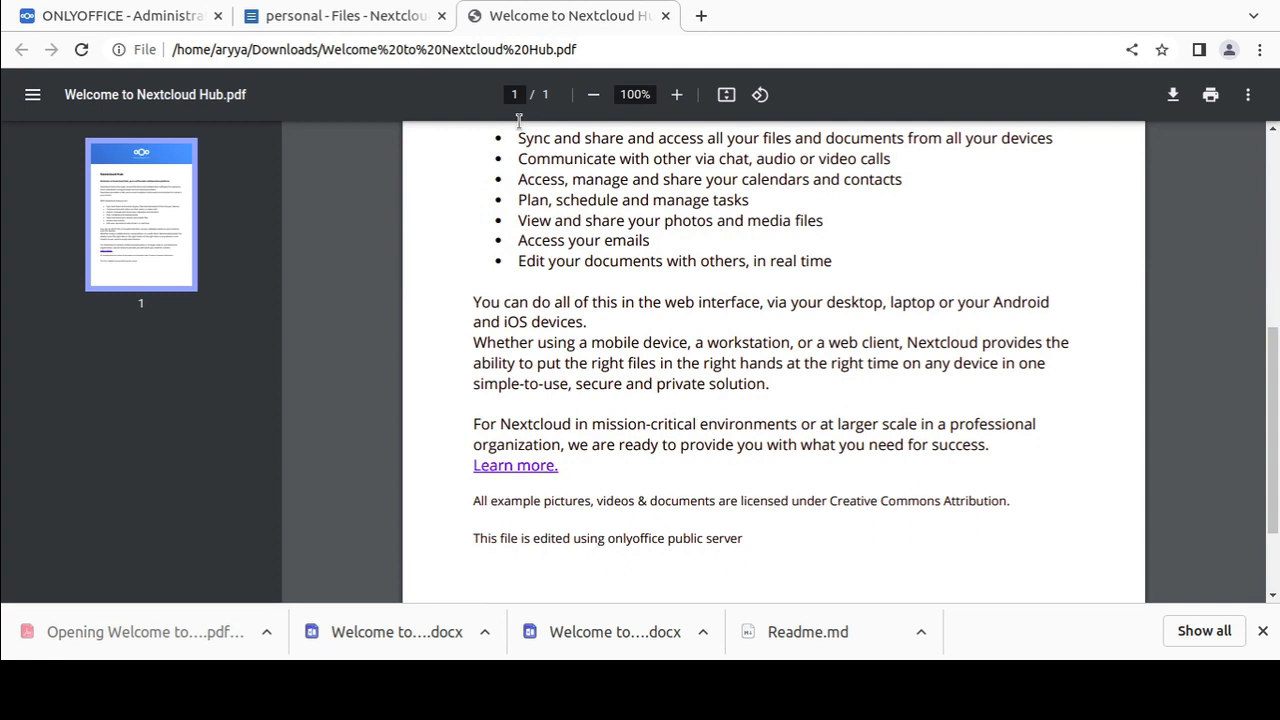
left_click(398, 20)
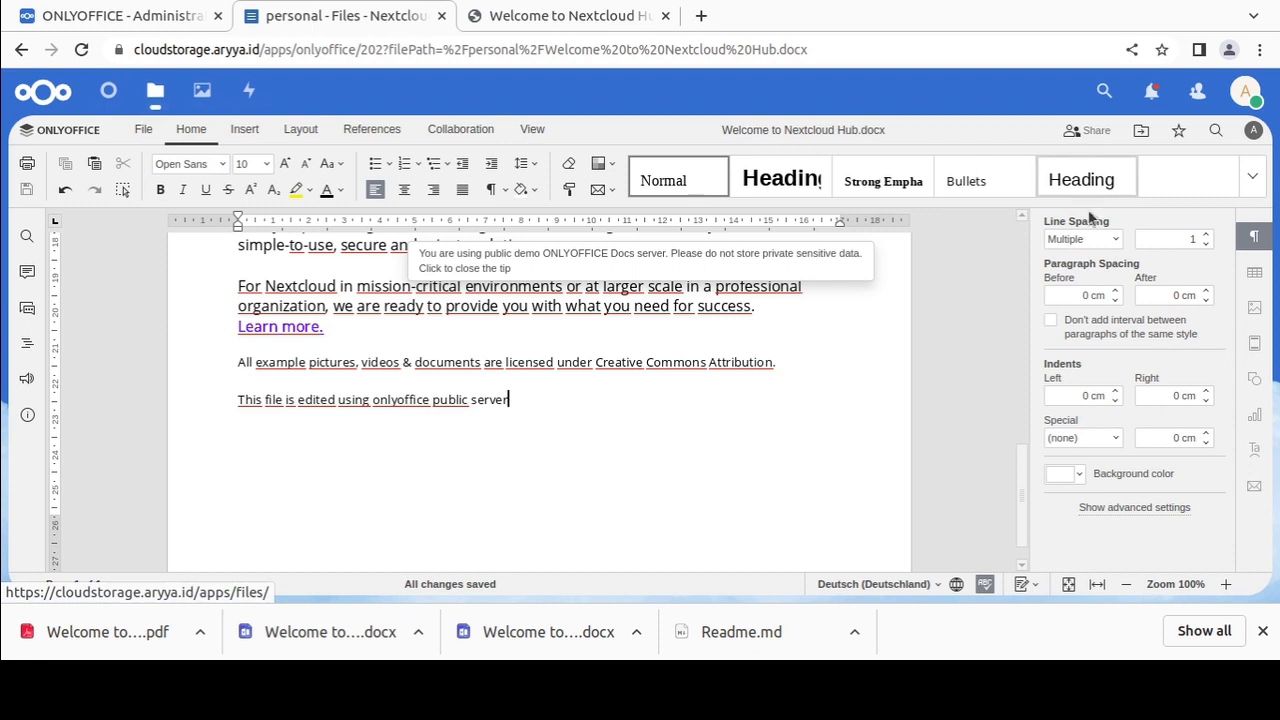
left_click(1262, 631)
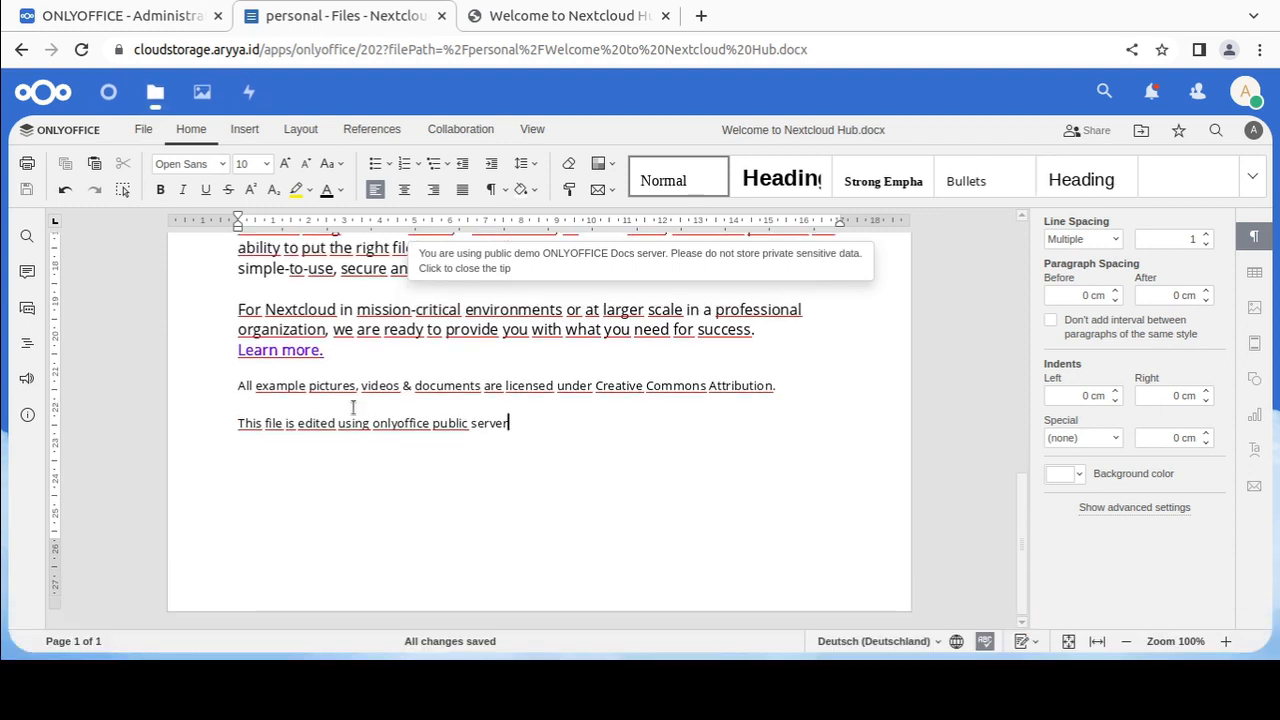